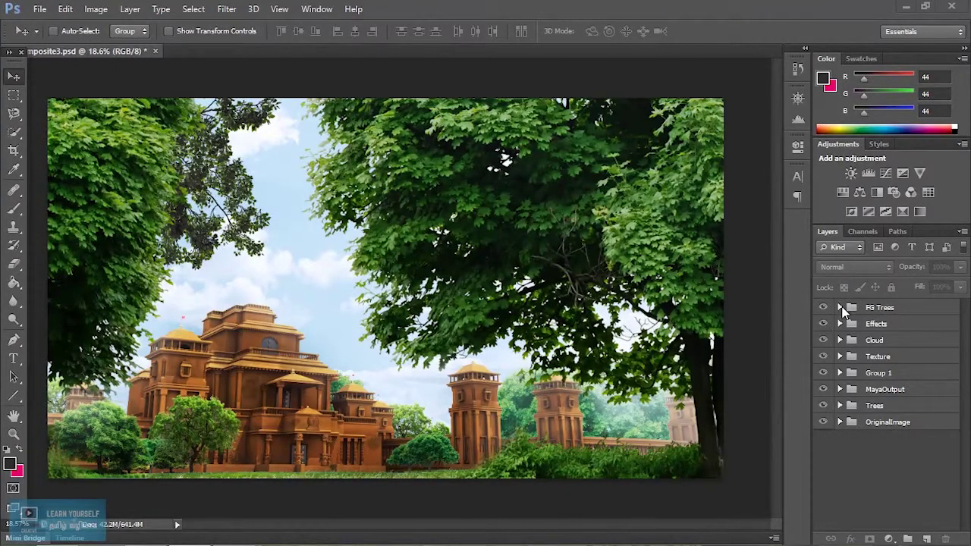
Expand the FG Trees group and open the layer style settings of Layer 20.
left_click(839, 308)
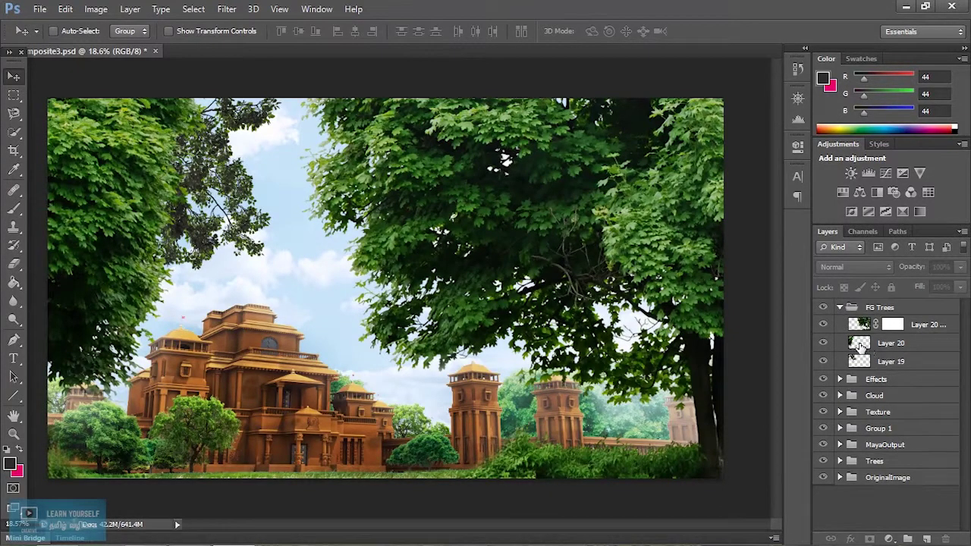
double_click(860, 343)
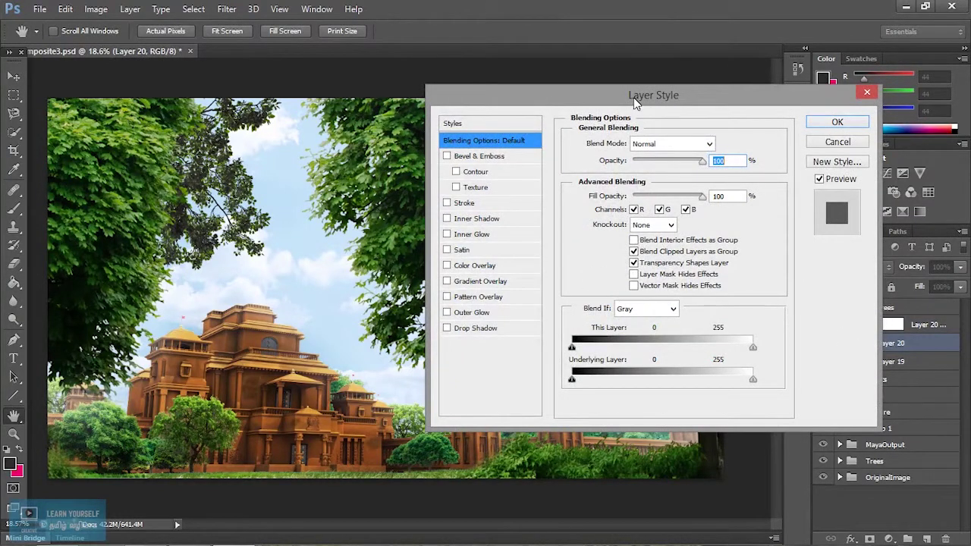
left_click_drag(634, 105, 504, 74)
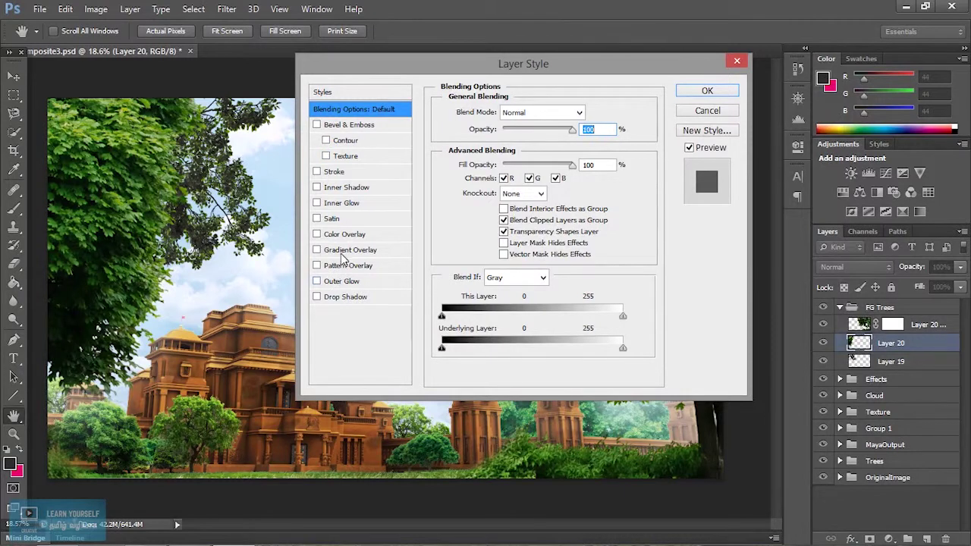
left_click_drag(406, 73, 458, 59)
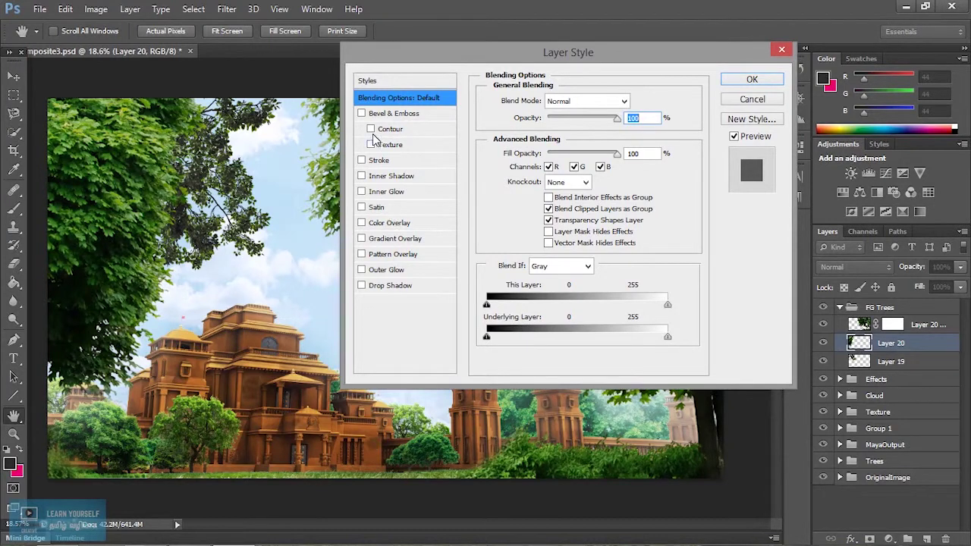
Try Bevel & Emboss with its Contour and Texture options on Layer 20, and switch all three off again.
left_click(362, 114)
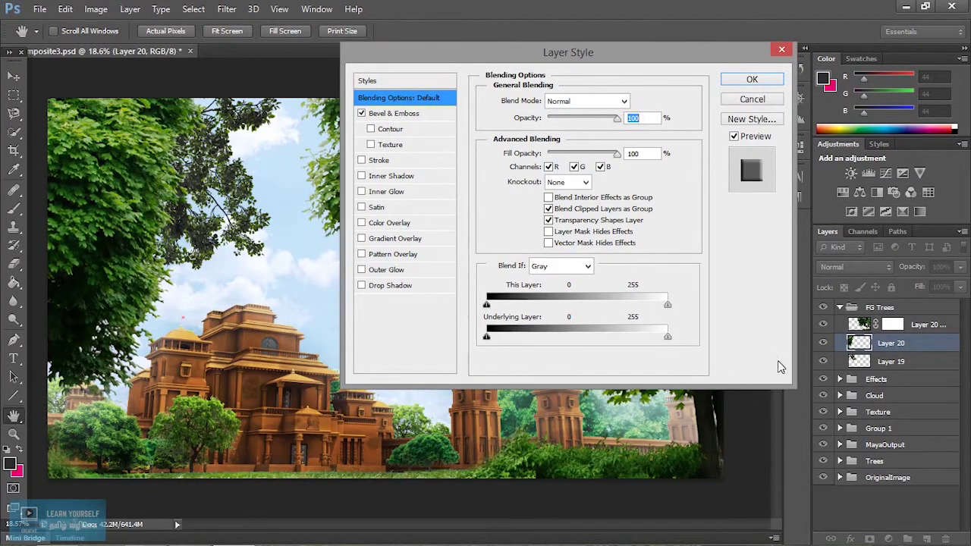
left_click(362, 113)
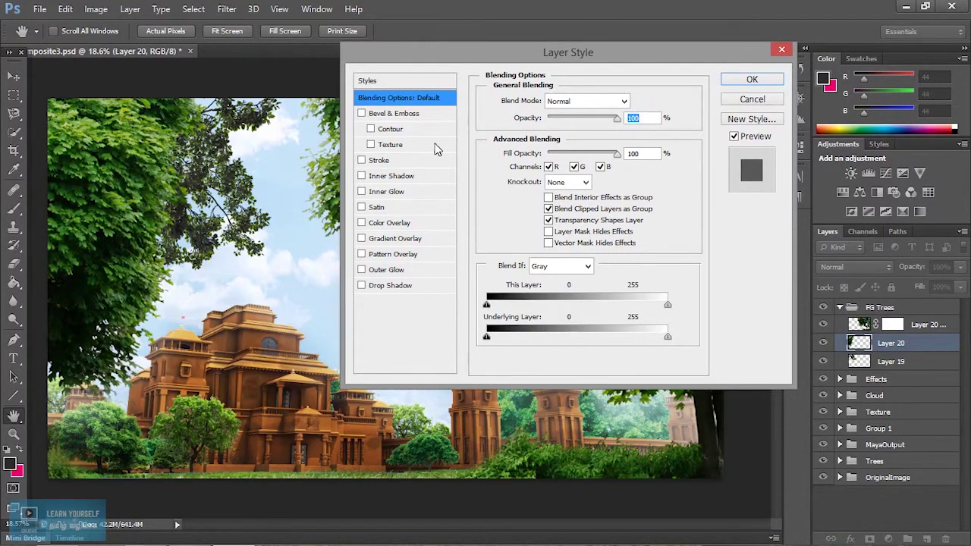
left_click(362, 113)
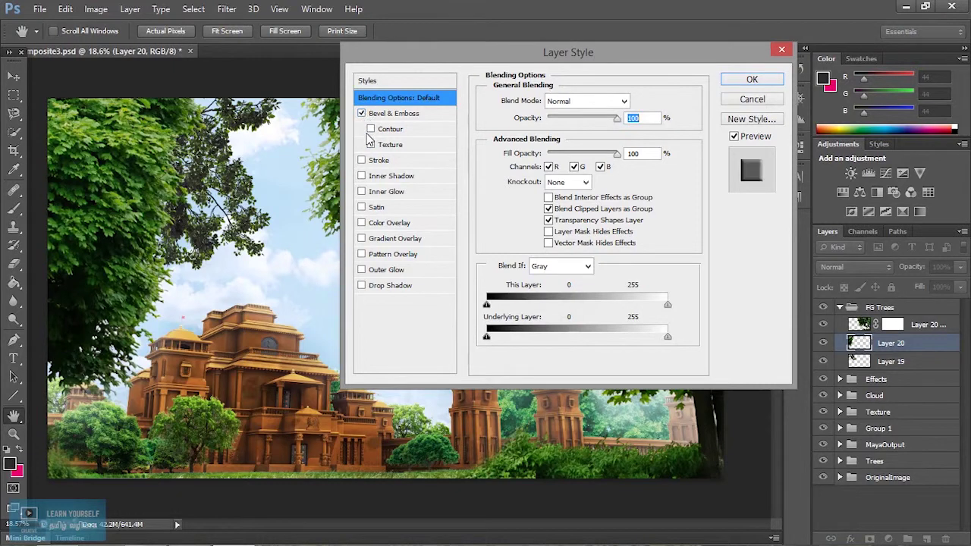
left_click(371, 130)
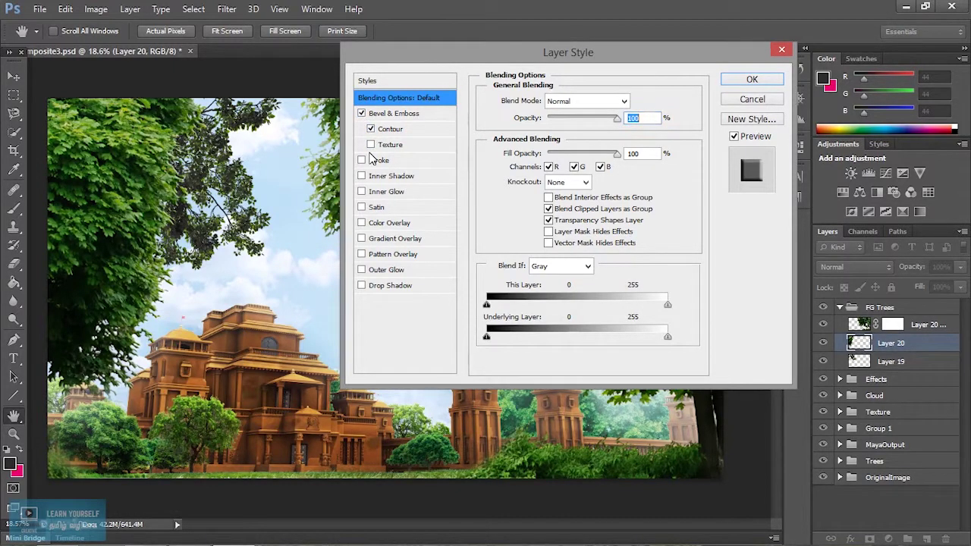
left_click(371, 145)
left_click(371, 145)
left_click(371, 130)
left_click(361, 113)
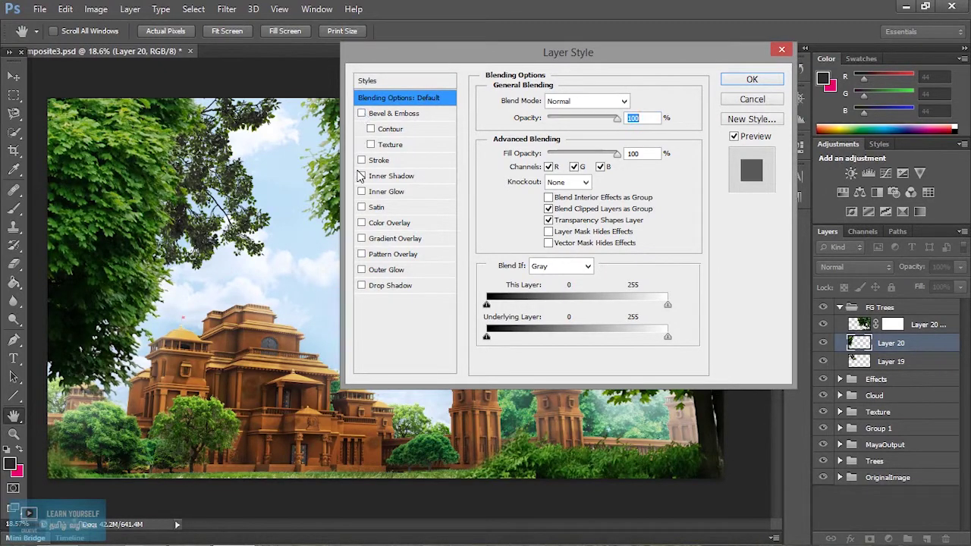
Try the Stroke and Inner Shadow effects on Layer 20, and discard the layer style changes.
left_click(361, 160)
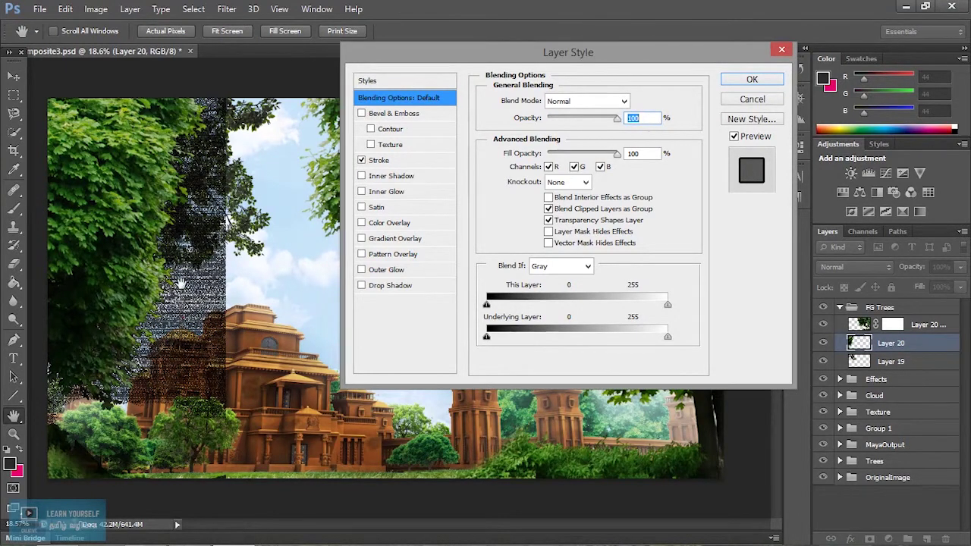
left_click(362, 161)
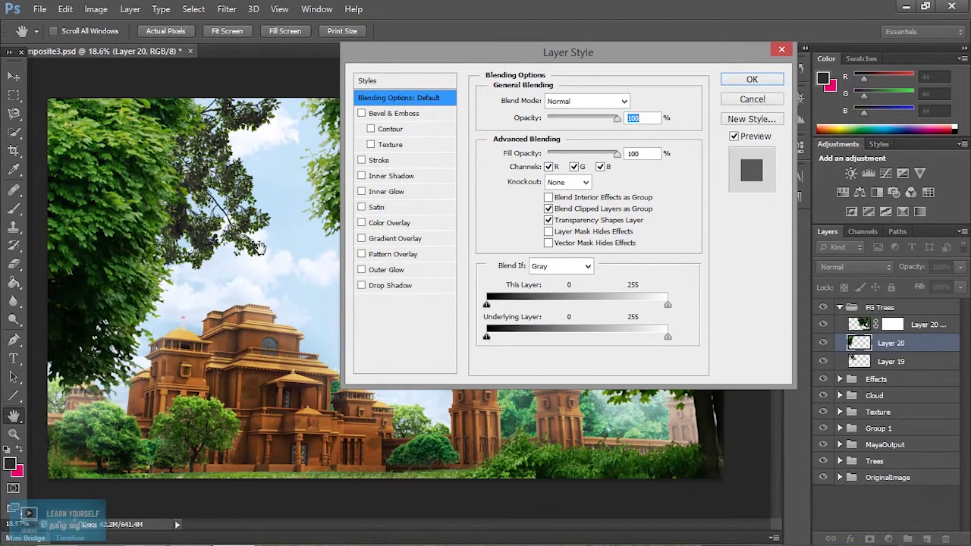
left_click(362, 176)
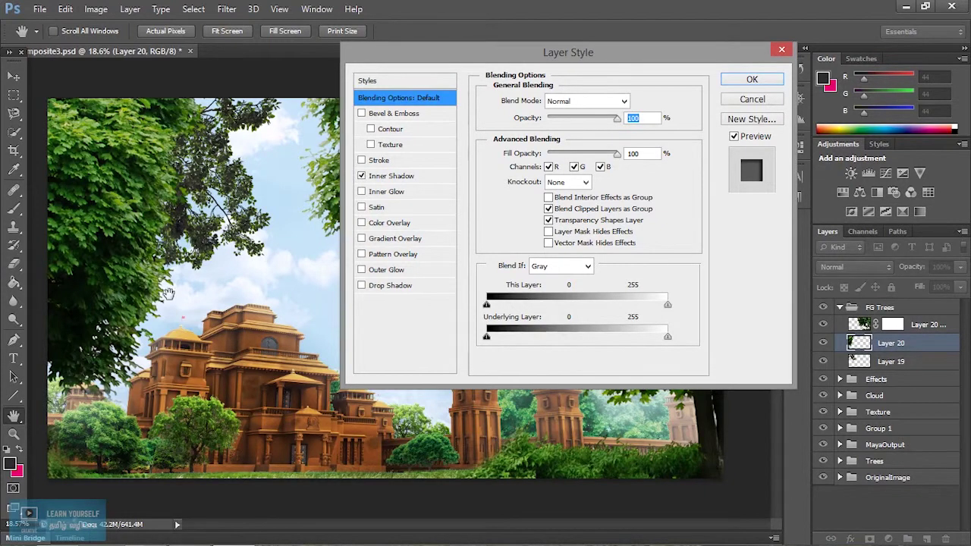
left_click(396, 178)
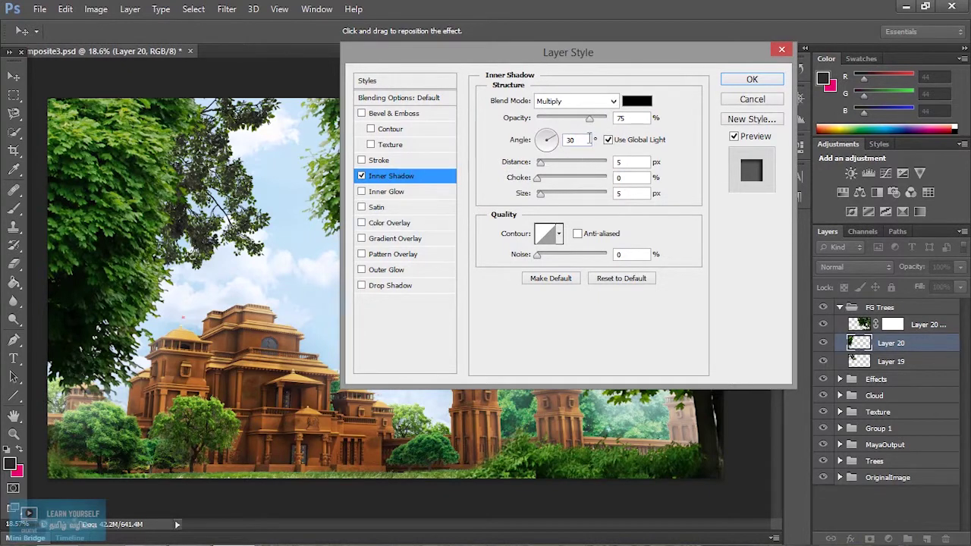
left_click_drag(591, 124, 585, 124)
left_click(763, 99)
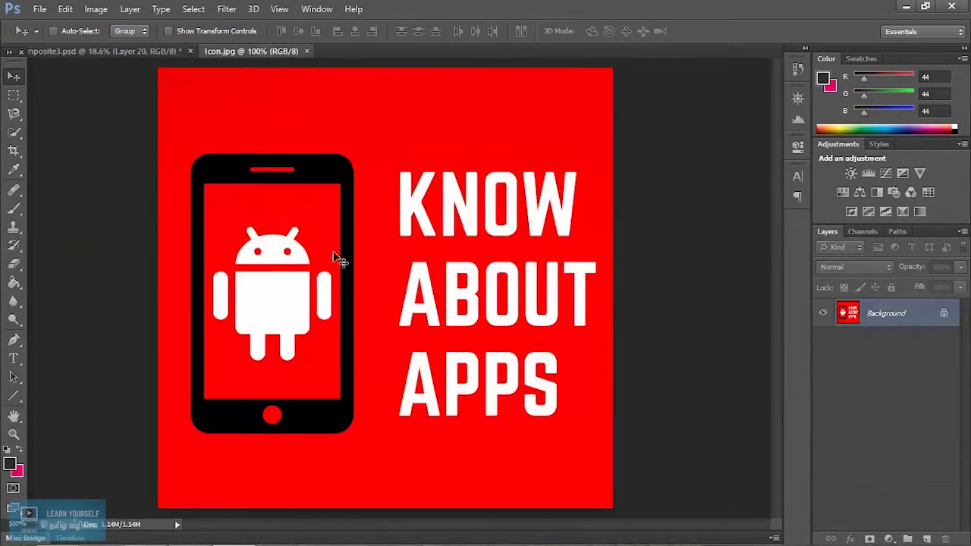
Copy the Icon.jpg artwork into the composite document, placing it over the sky beside the large tree.
left_click_drag(462, 347, 338, 280)
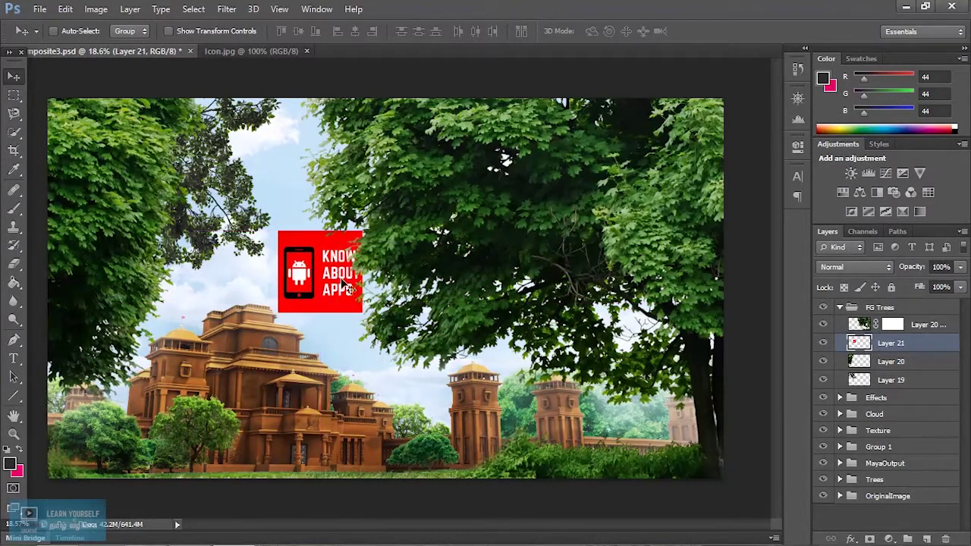
double_click(861, 344)
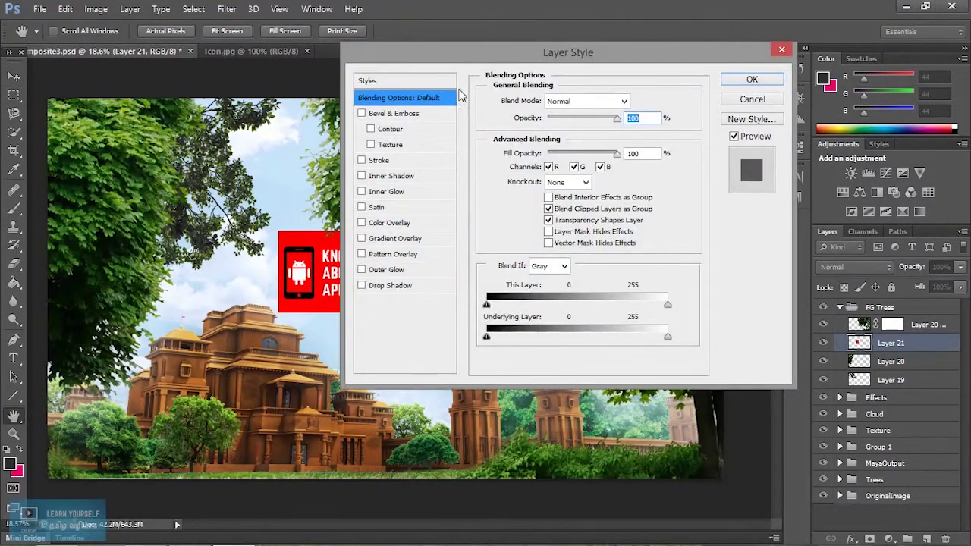
left_click_drag(464, 63, 597, 69)
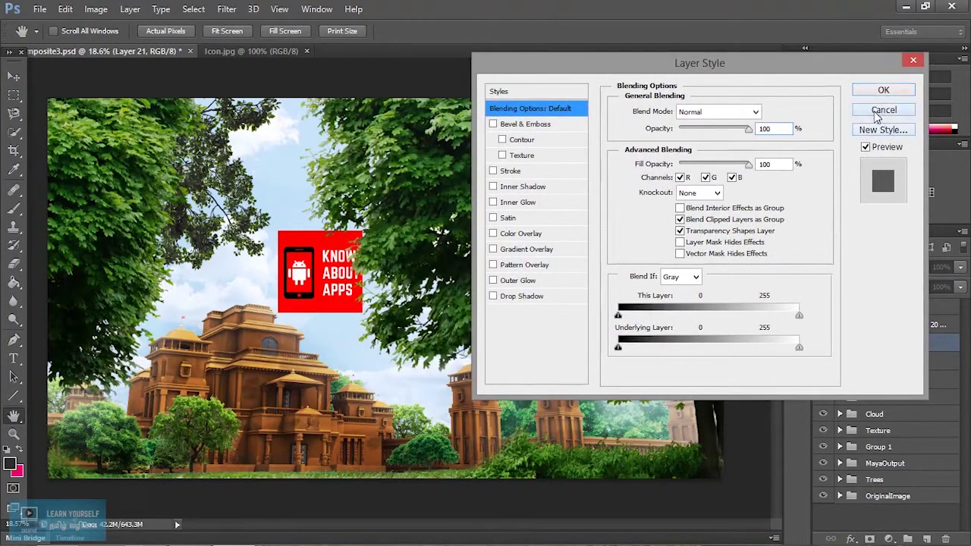
left_click(879, 108)
Enable Bevel & Emboss with its Contour and Texture options in the layer style of the icon layer.
scroll(324, 333, "up", 6)
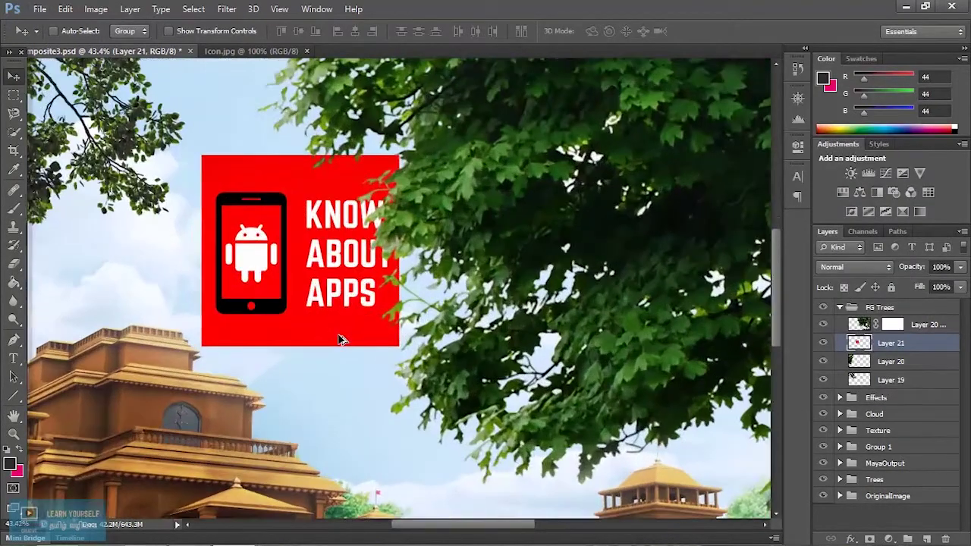
scroll(339, 339, "down", 1)
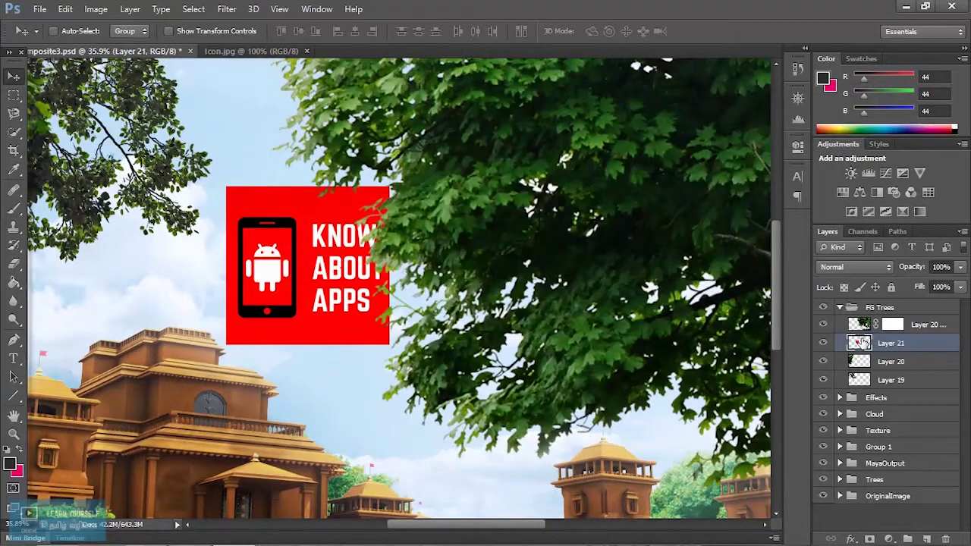
double_click(848, 343)
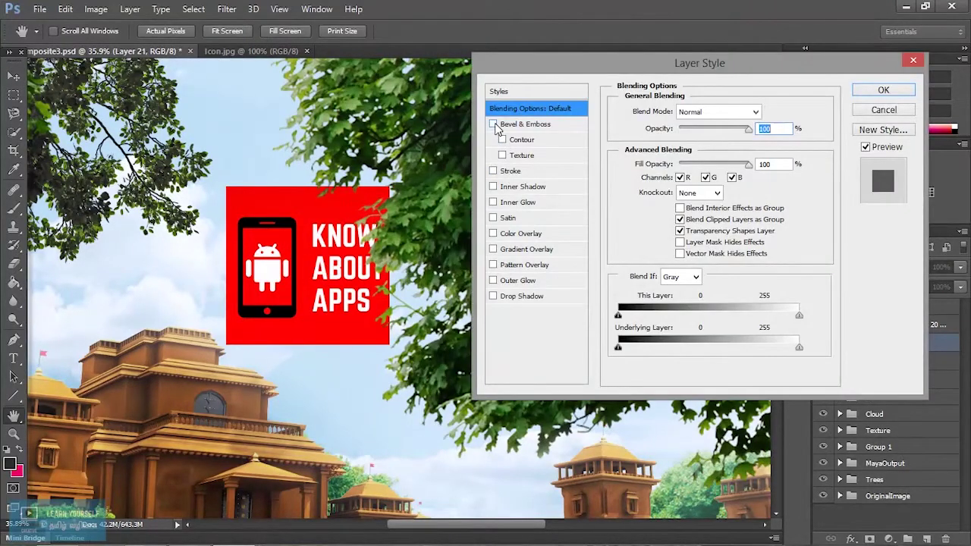
left_click(494, 124)
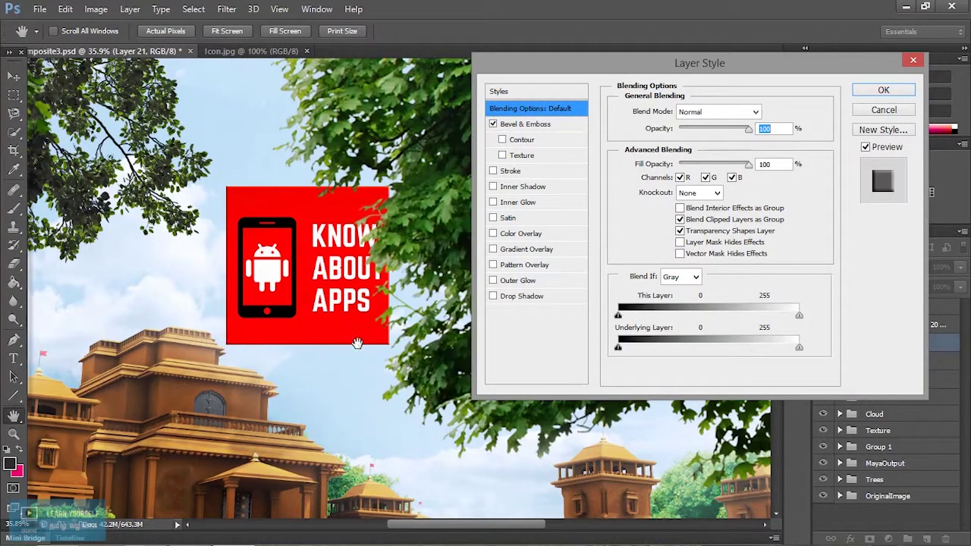
left_click(502, 140)
left_click(502, 154)
Replace Bevel & Emboss on the icon layer with a Stroke effect 54 px in size.
left_click(493, 171)
left_click(493, 124)
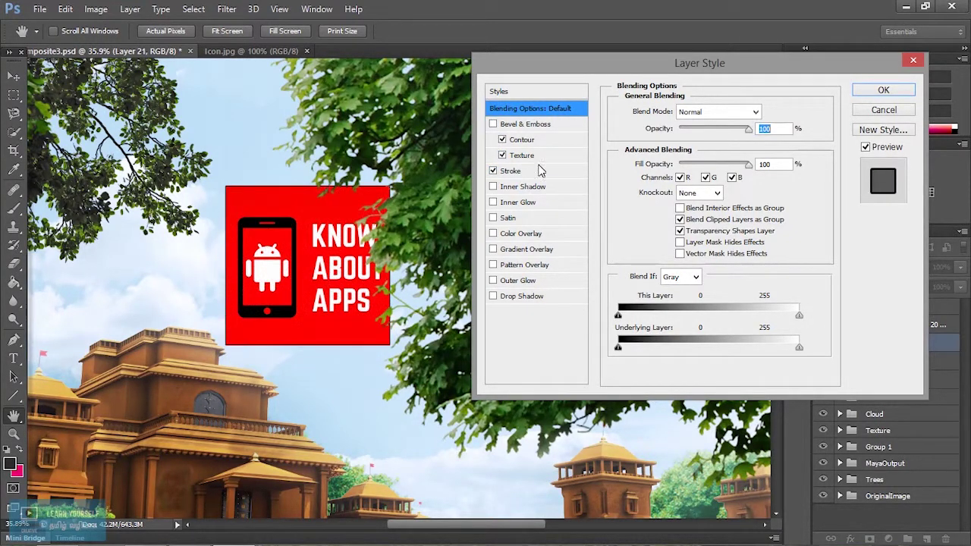
left_click(512, 172)
left_click_drag(671, 110, 687, 114)
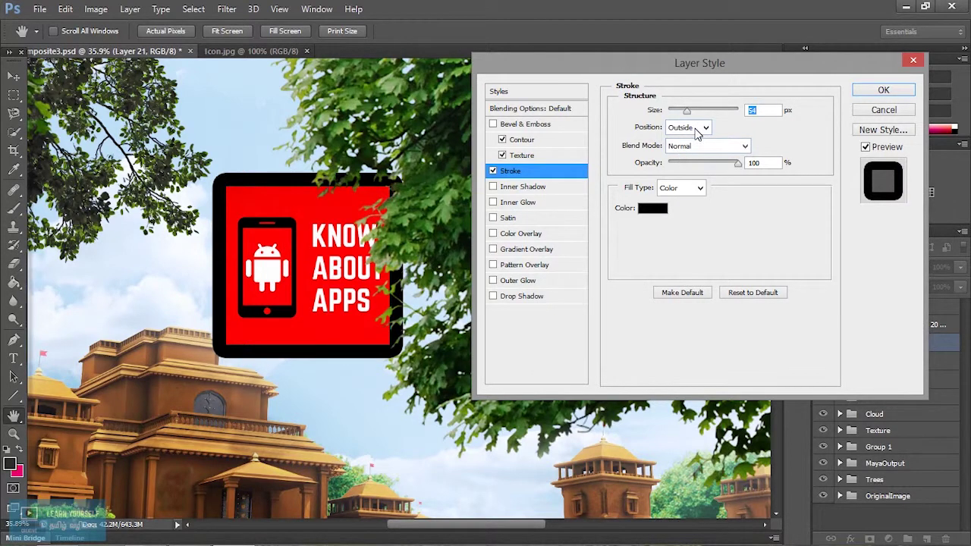
Set the stroke size to 51 px, trying the Inside and Center positions before returning it to Outside.
left_click(695, 129)
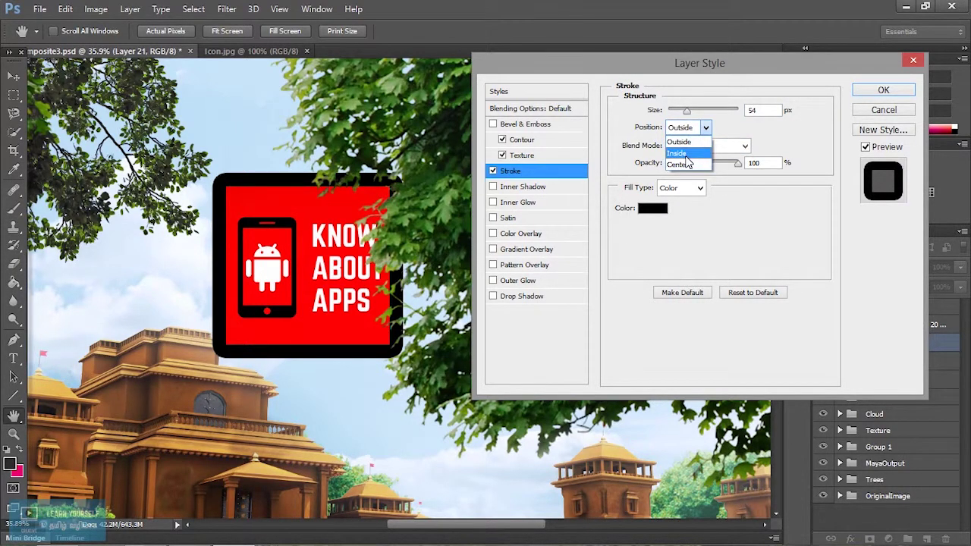
left_click(686, 154)
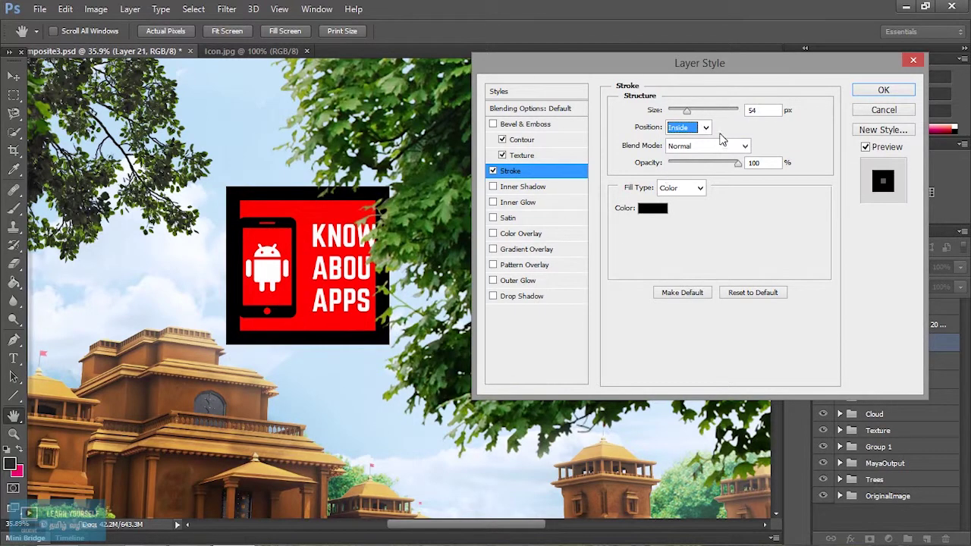
mouse_move(686, 111)
left_mouse_down()
mouse_move(721, 113)
mouse_move(688, 114)
left_mouse_up()
left_click(687, 128)
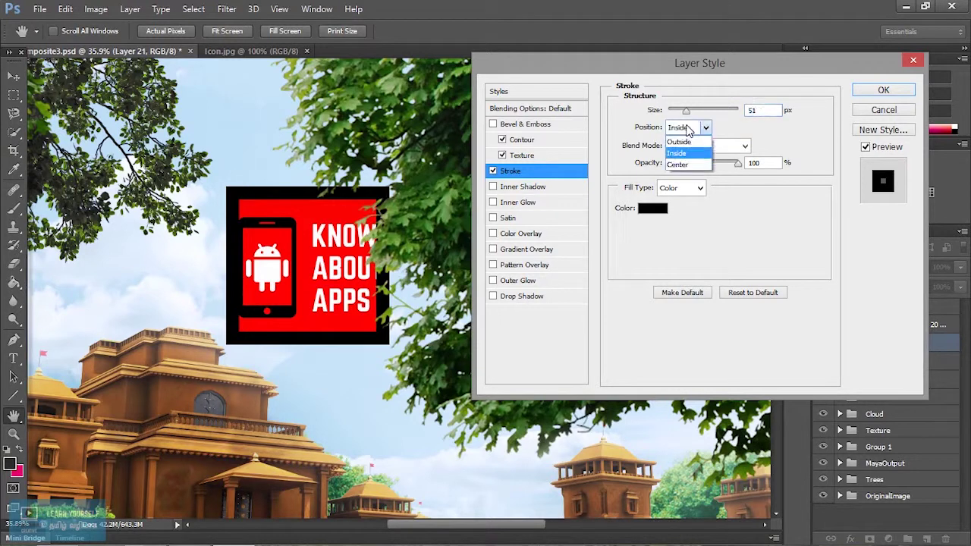
left_click(680, 164)
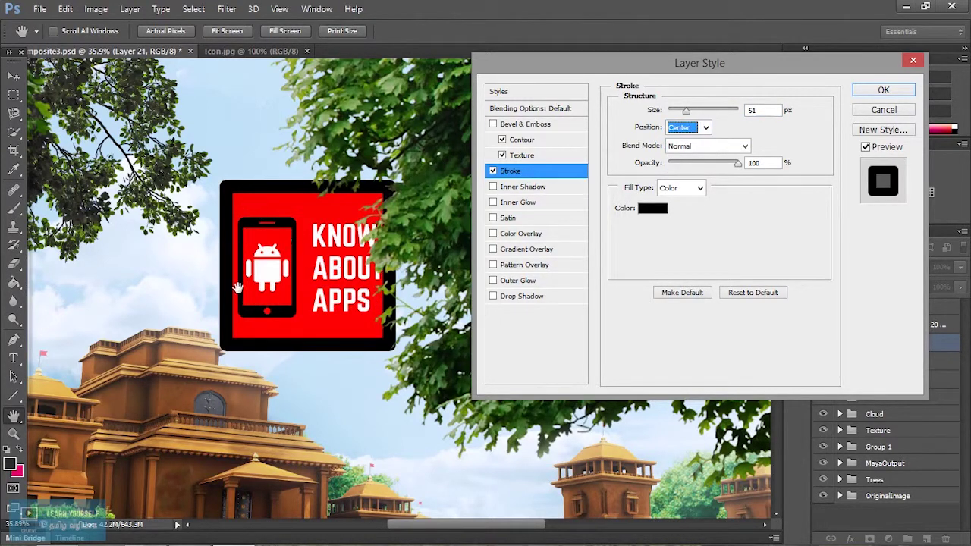
left_click(701, 128)
left_click(680, 138)
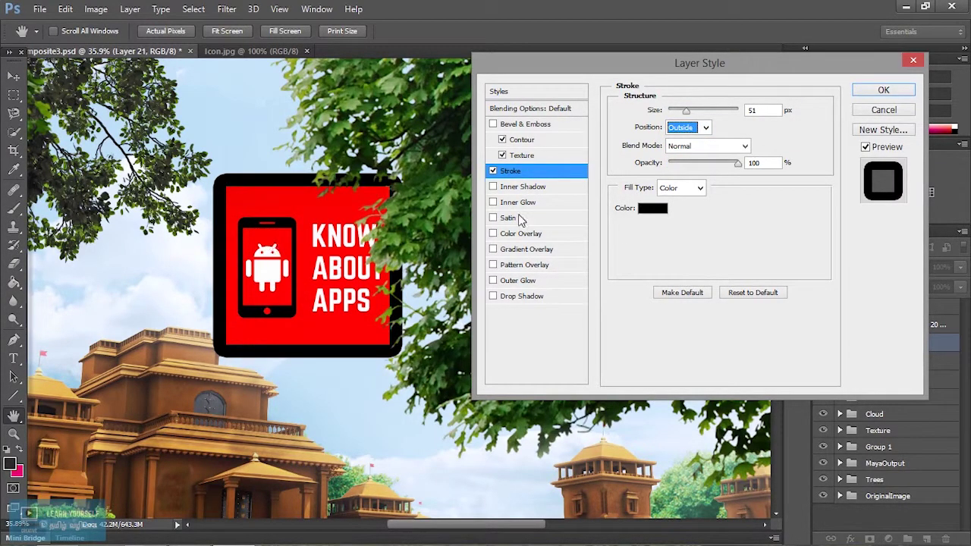
Try the Multiply blend mode on the stroke, and restore it to Normal at 100% opacity.
left_click(690, 147)
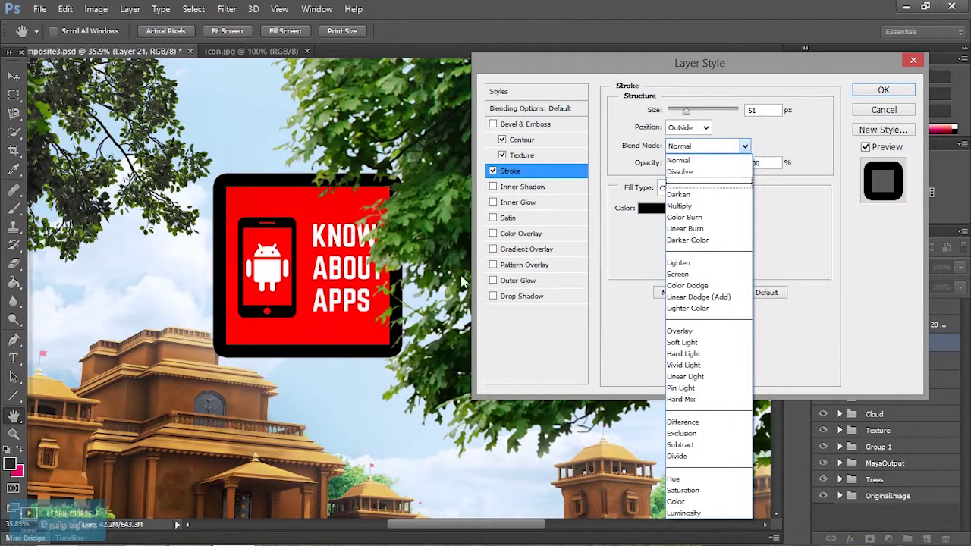
left_click(690, 206)
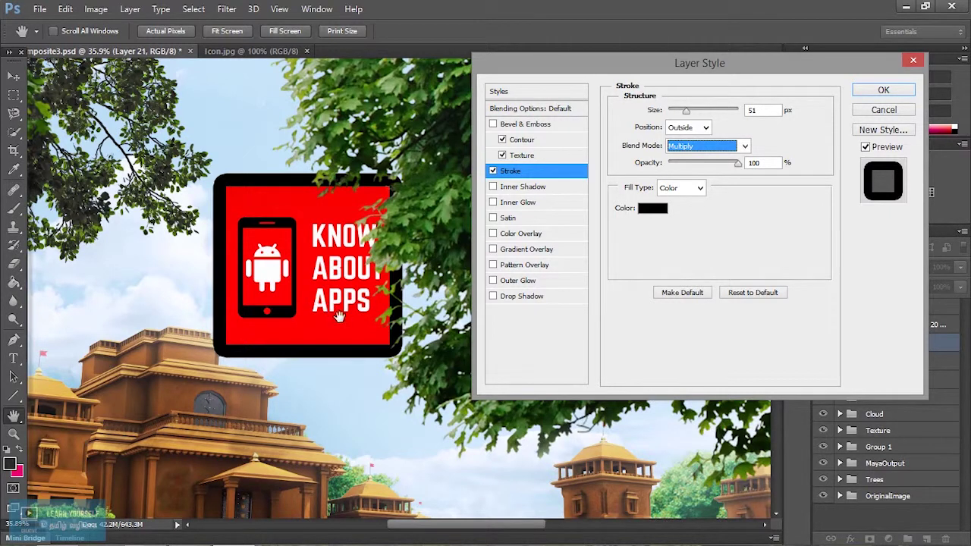
left_click(721, 146)
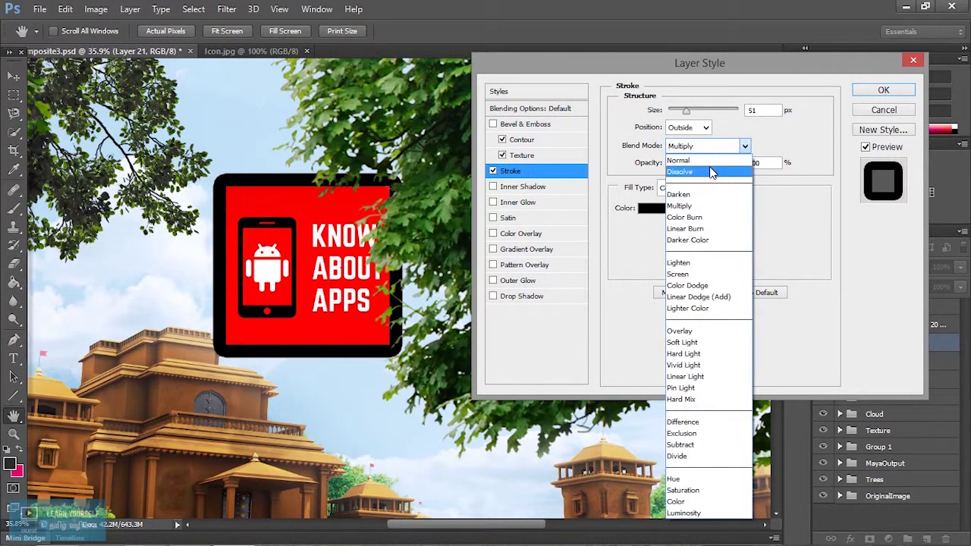
left_click(709, 160)
mouse_move(737, 163)
left_mouse_down()
mouse_move(681, 169)
mouse_move(745, 168)
left_mouse_up()
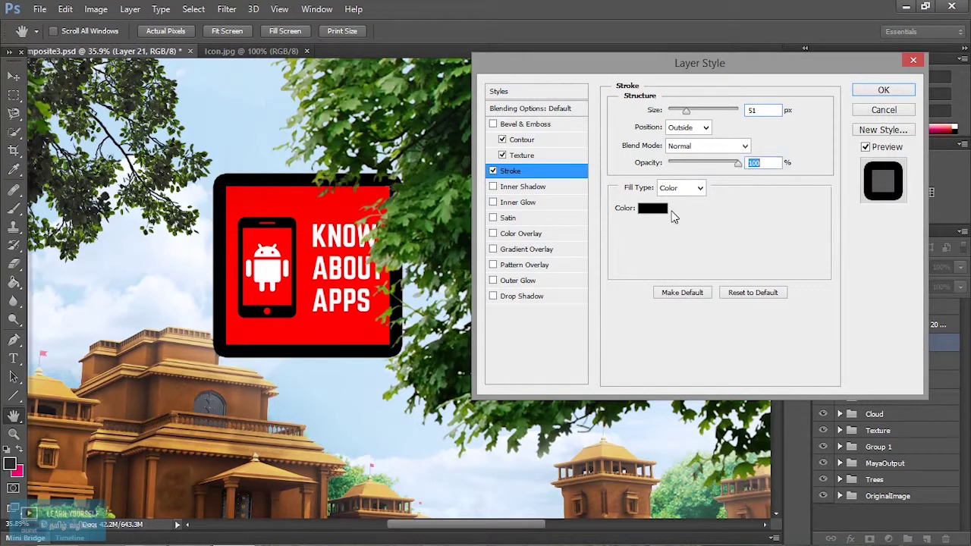
Set the stroke color of the icon layer to the dark blue #056997.
left_click(652, 207)
mouse_move(655, 208)
left_mouse_down()
mouse_move(671, 137)
mouse_move(682, 129)
left_mouse_up()
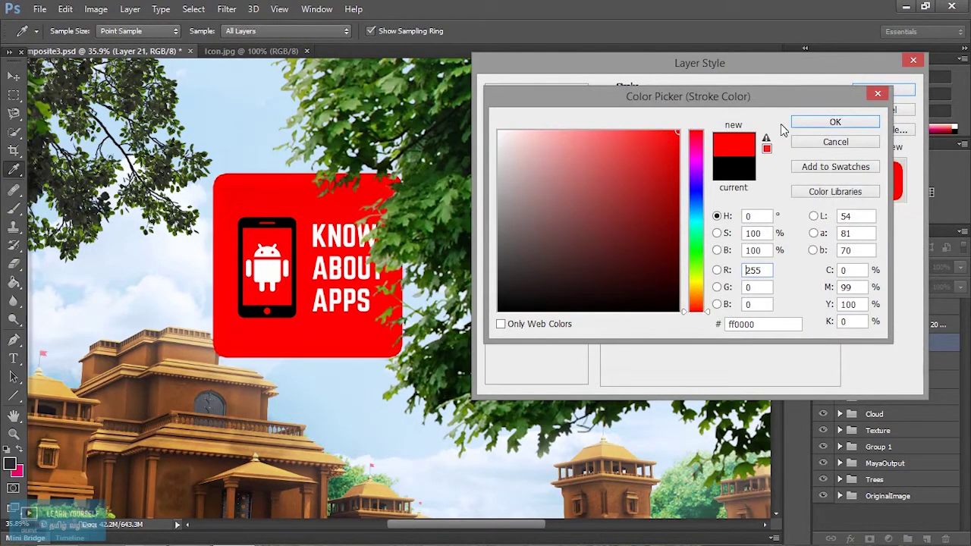
mouse_move(695, 229)
left_mouse_down()
mouse_move(695, 140)
mouse_move(696, 212)
left_mouse_up()
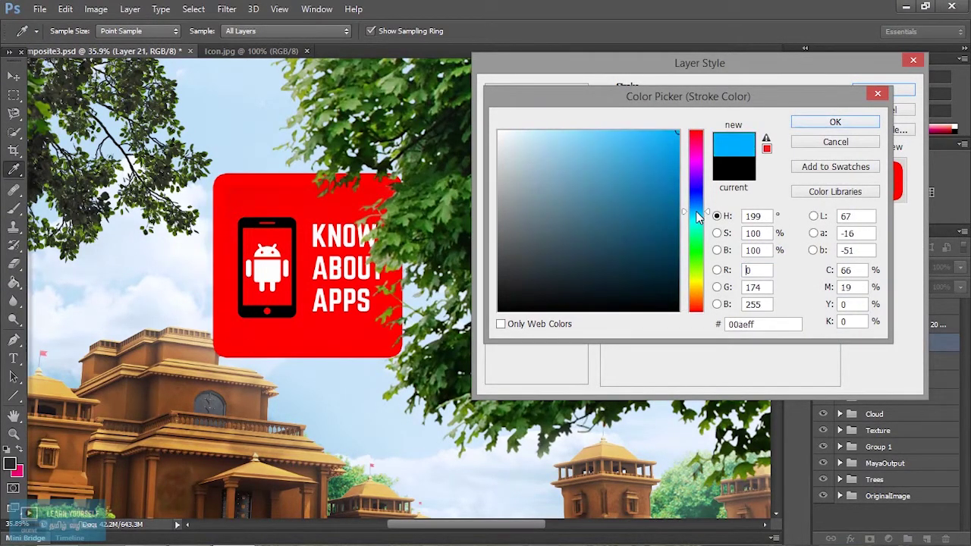
left_click_drag(666, 169, 673, 204)
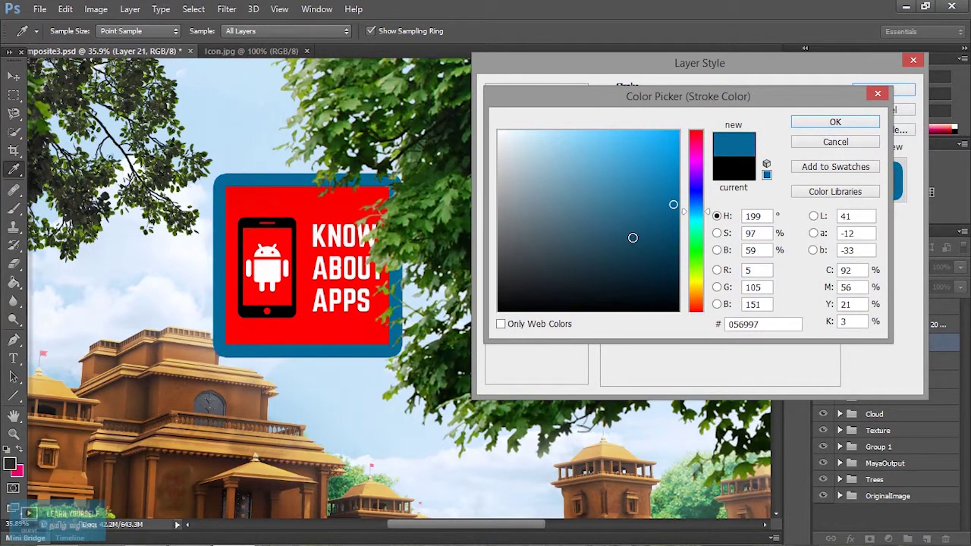
left_click(831, 124)
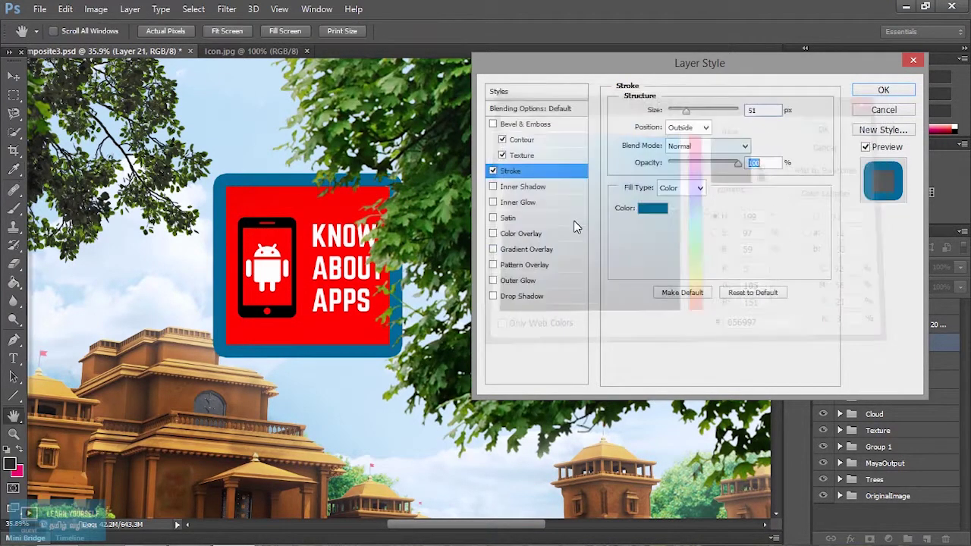
Turn off the stroke and try an Inner Shadow with a 173° angle on the icon layer, disabling it again.
left_click(493, 187)
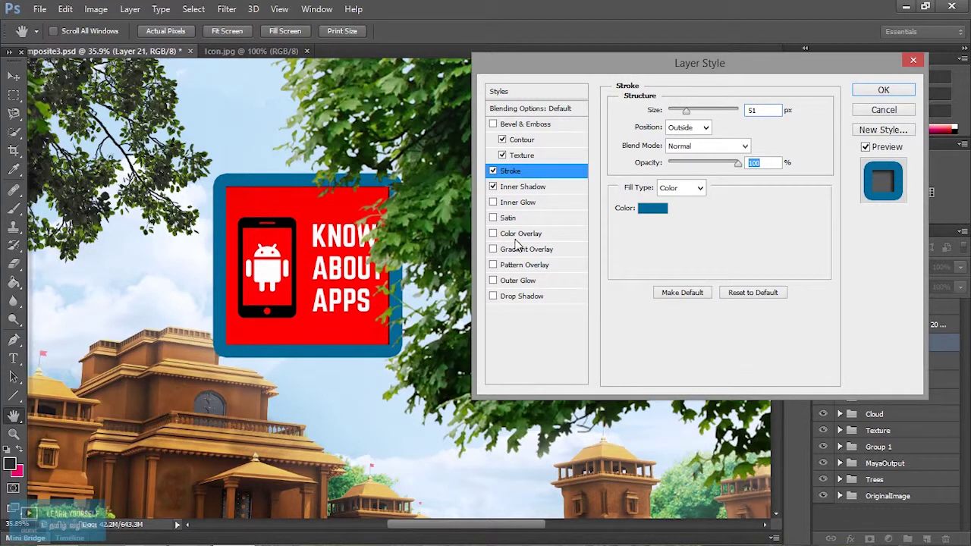
left_click(493, 171)
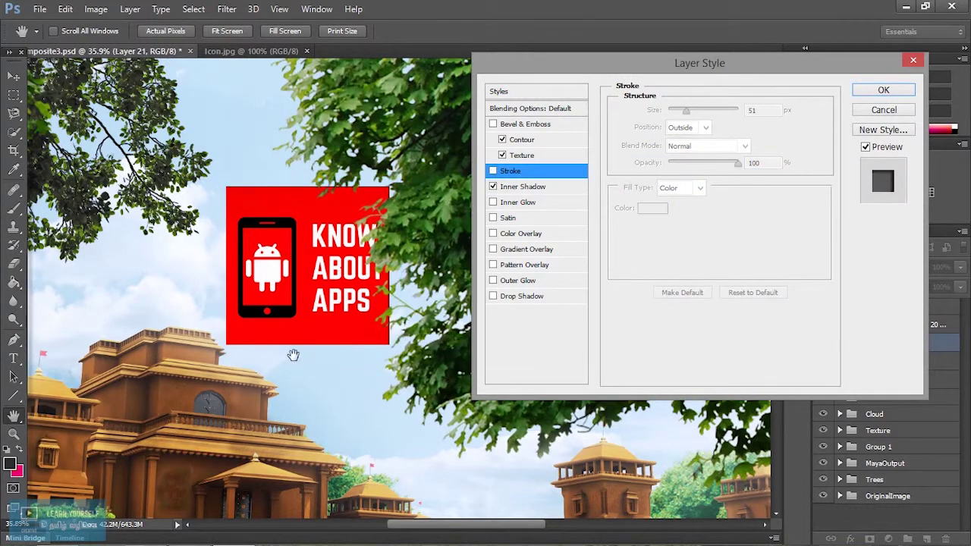
left_click(523, 188)
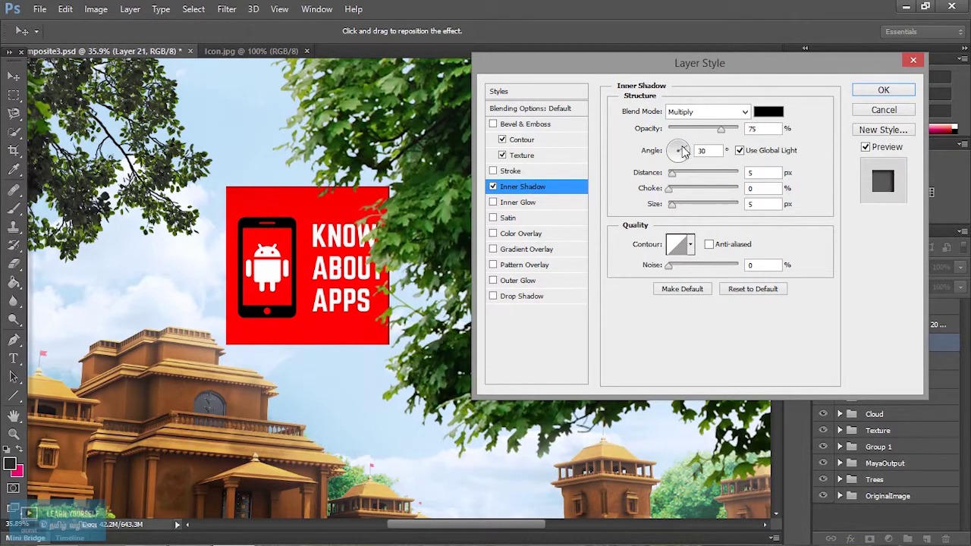
type("45")
key("shift+Tab")
key("Tab")
left_click(671, 151)
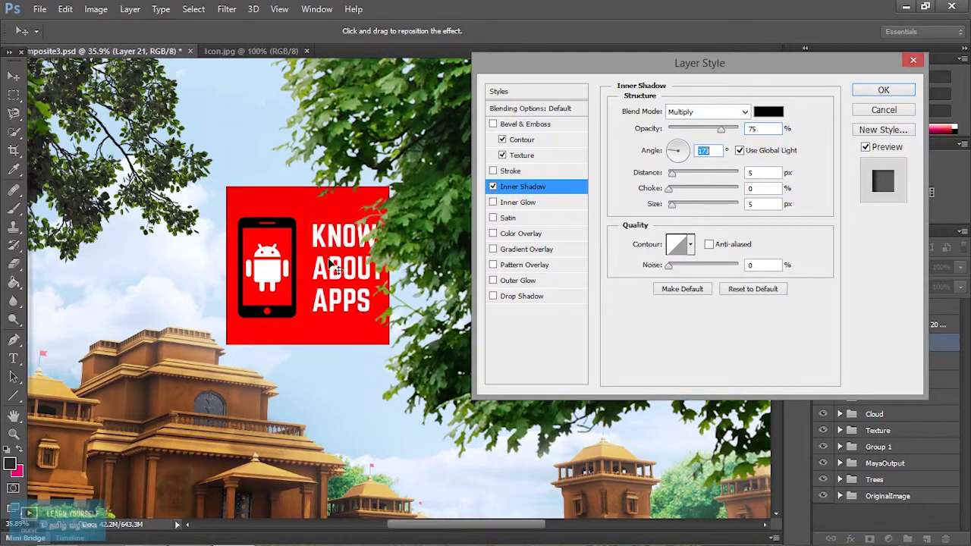
left_click(493, 187)
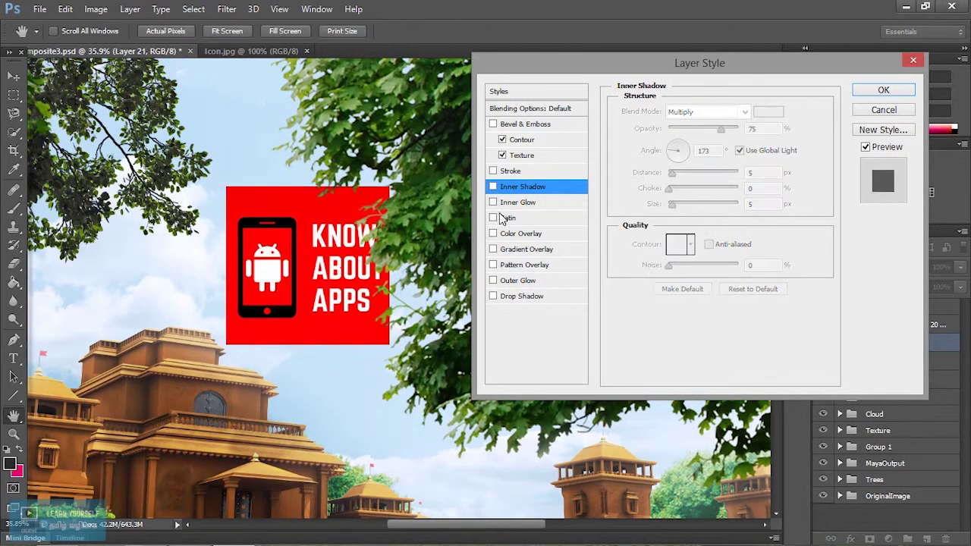
Try the Inner Glow and Satin effects on the icon layer, turning each one off again.
left_click(493, 202)
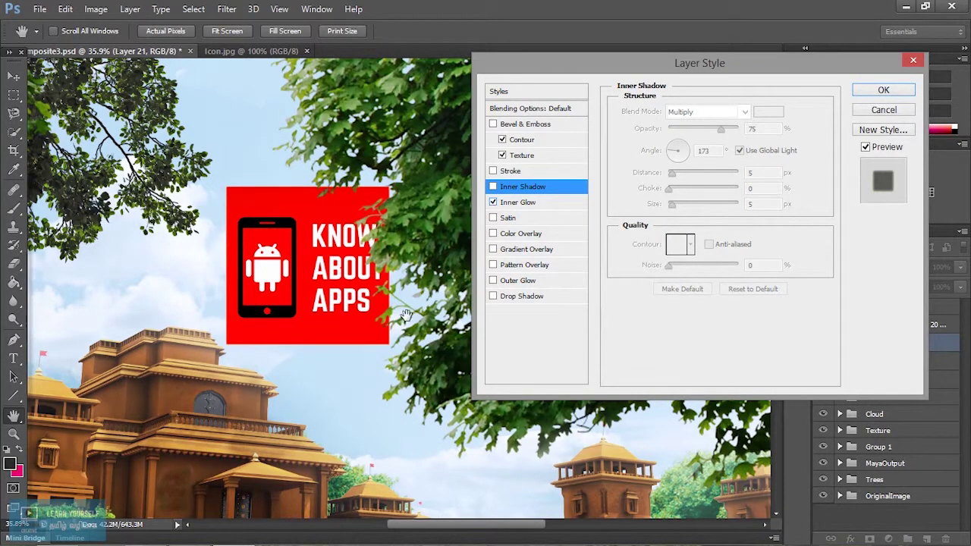
left_click(534, 203)
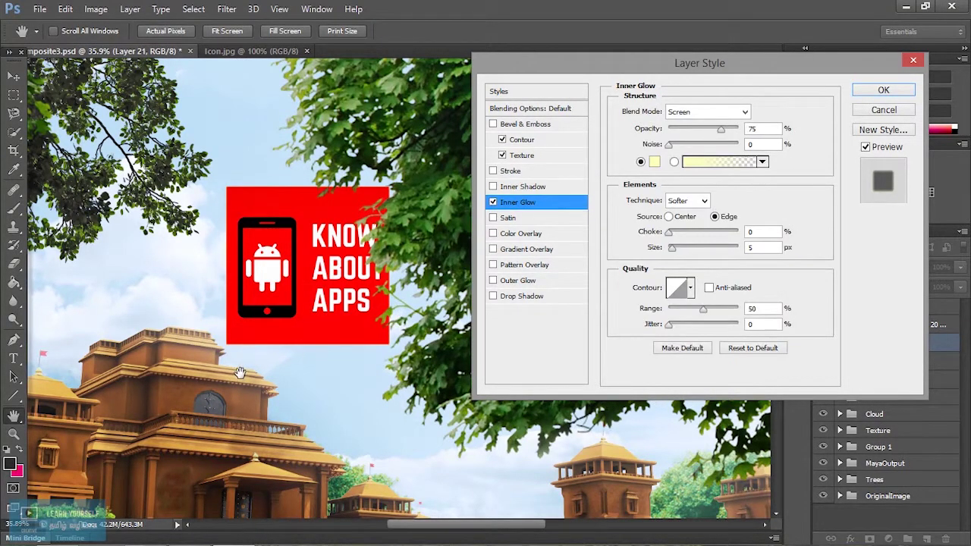
left_click(493, 202)
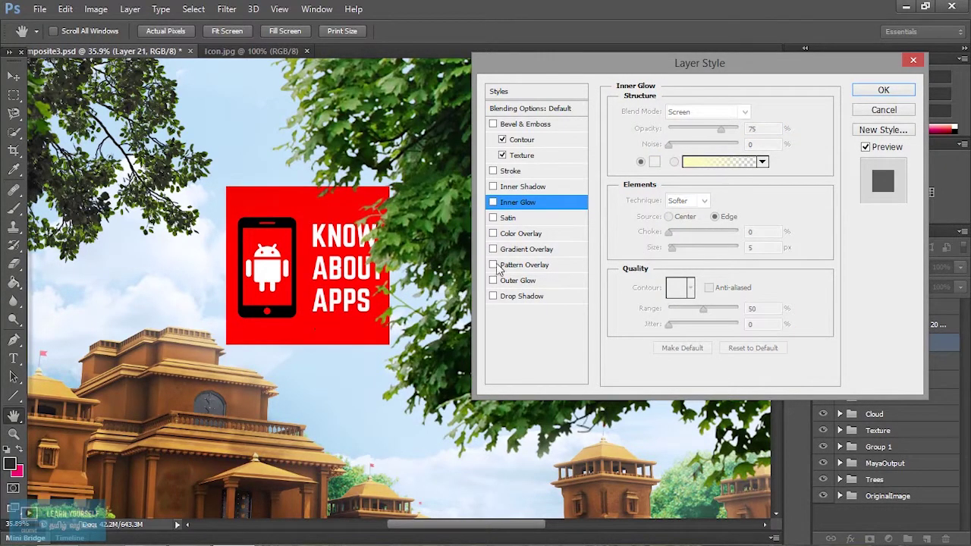
left_click(493, 218)
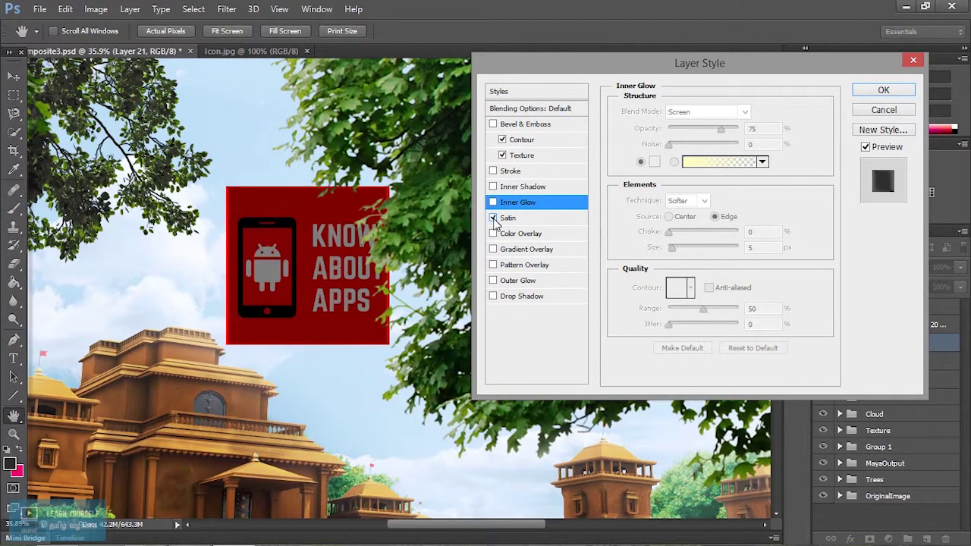
left_click(493, 218)
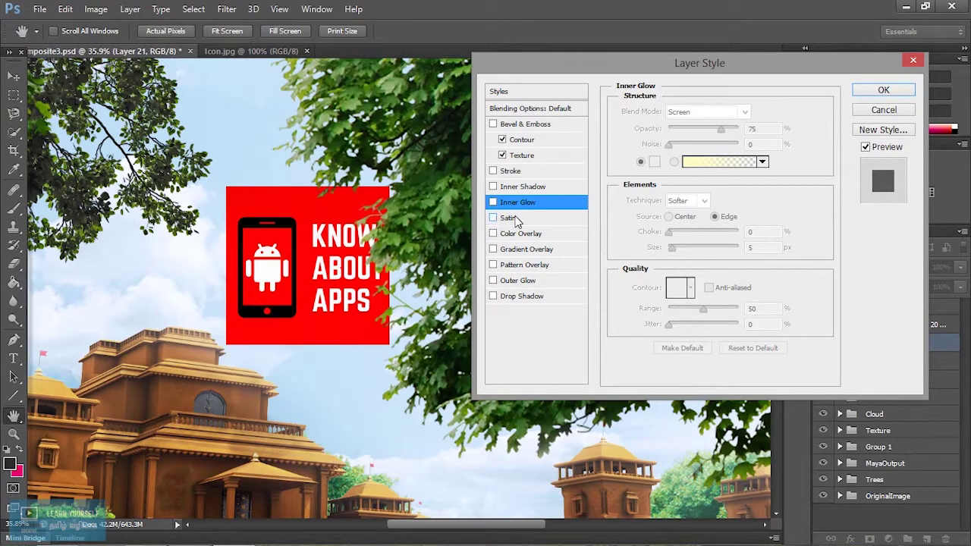
left_click(509, 220)
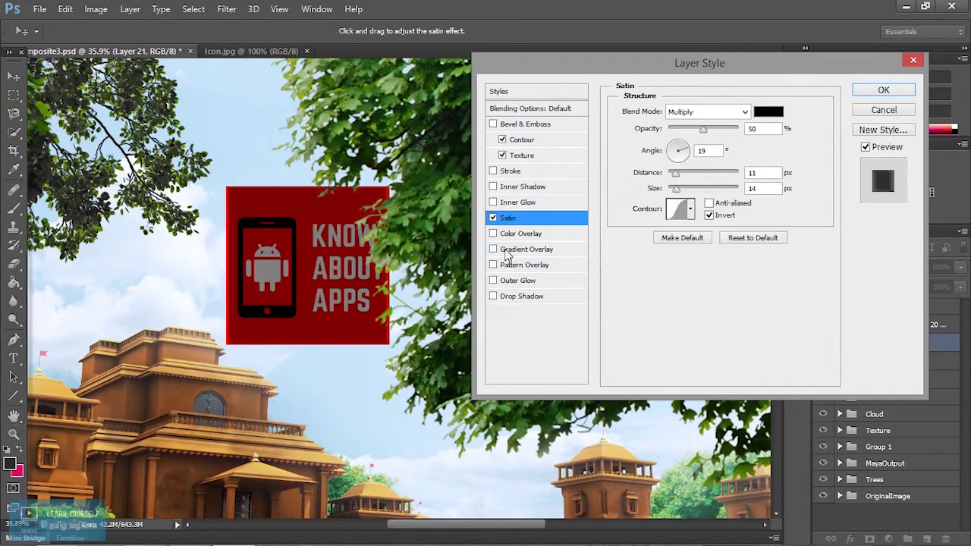
left_click(493, 219)
Try the Color Overlay and Gradient Overlay effects on the icon layer, turning each one off again.
left_click(493, 233)
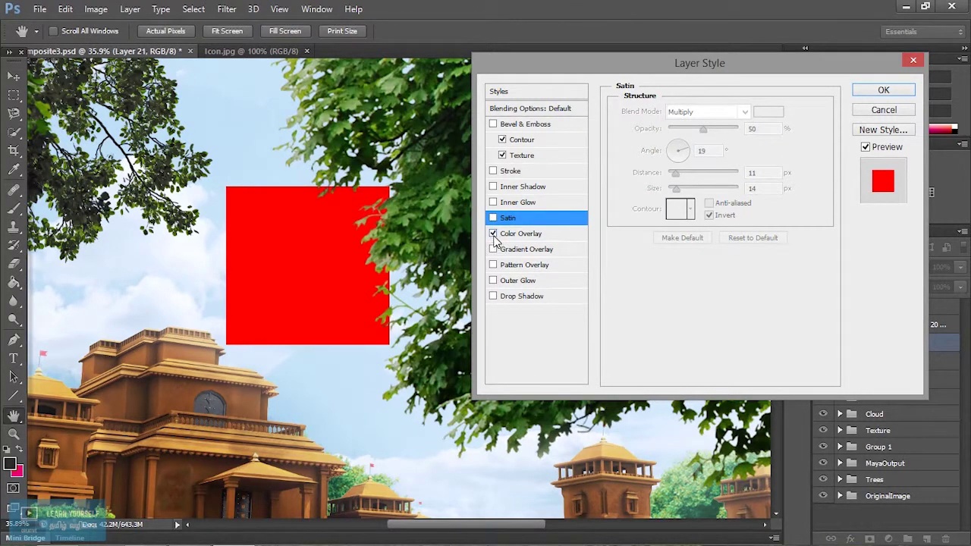
left_click(493, 235)
left_click(493, 249)
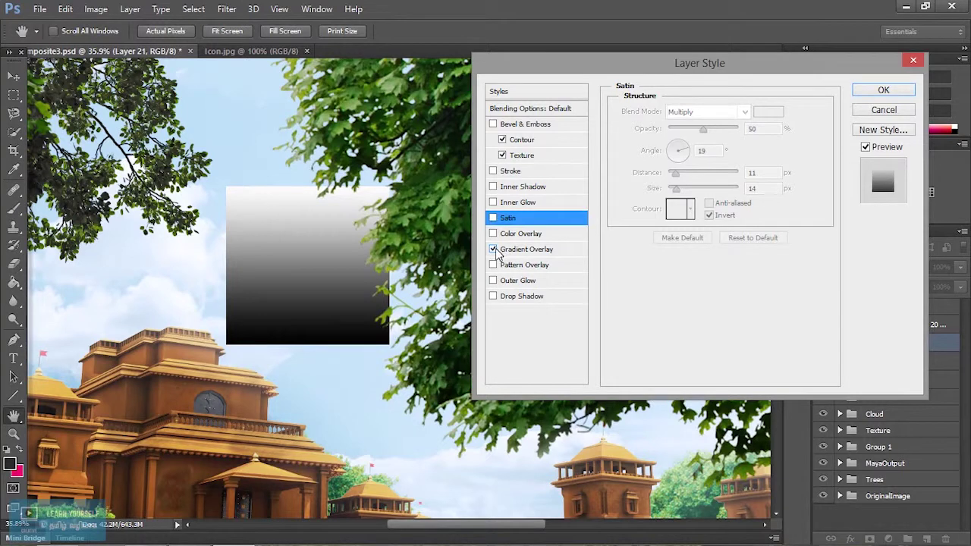
left_click(498, 253)
left_click(493, 251)
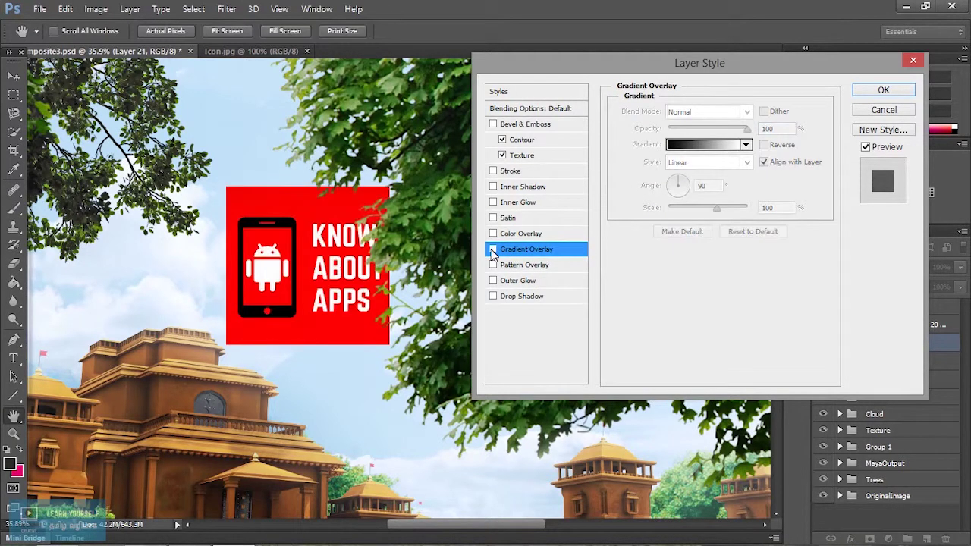
Enable Drop Shadow on the icon layer and set its angle to 128°.
left_click(493, 299)
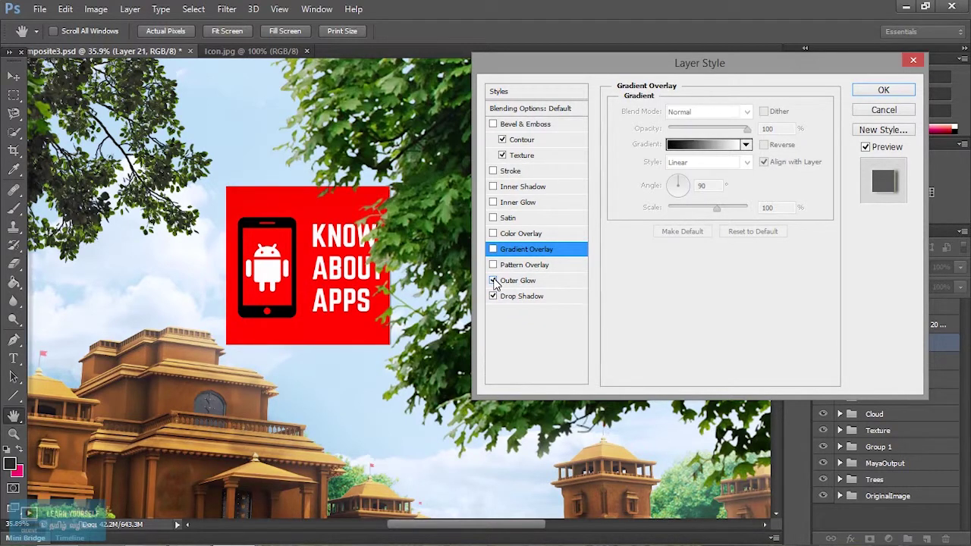
left_click(511, 298)
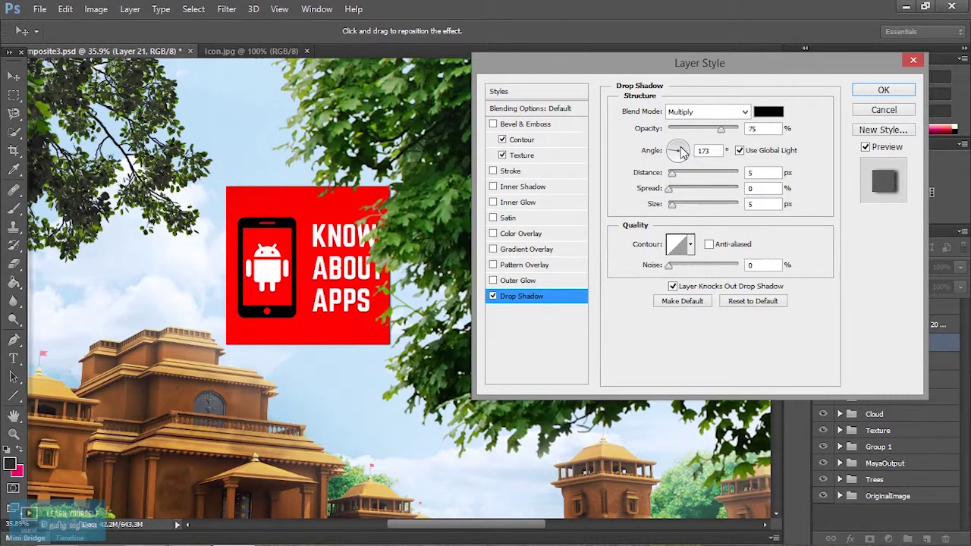
left_click_drag(678, 152, 682, 156)
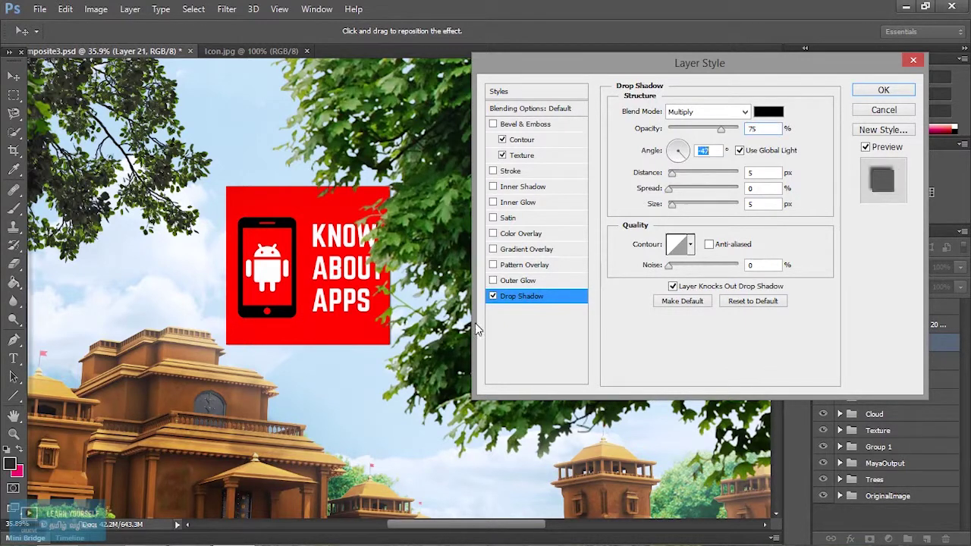
left_click(681, 150)
left_click_drag(681, 151, 674, 146)
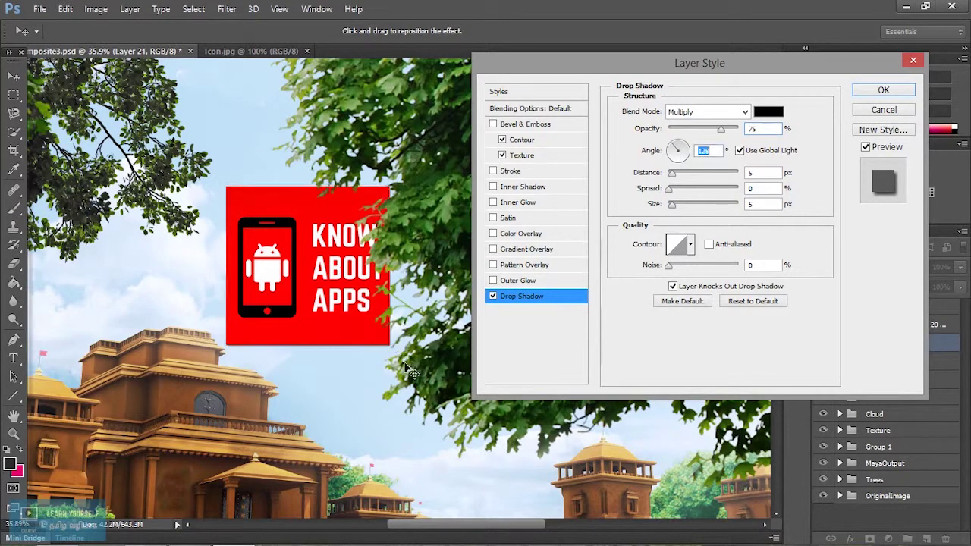
Set the drop shadow's distance to 57 px, spread to 38% and size to 95 px.
left_click_drag(671, 176, 707, 196)
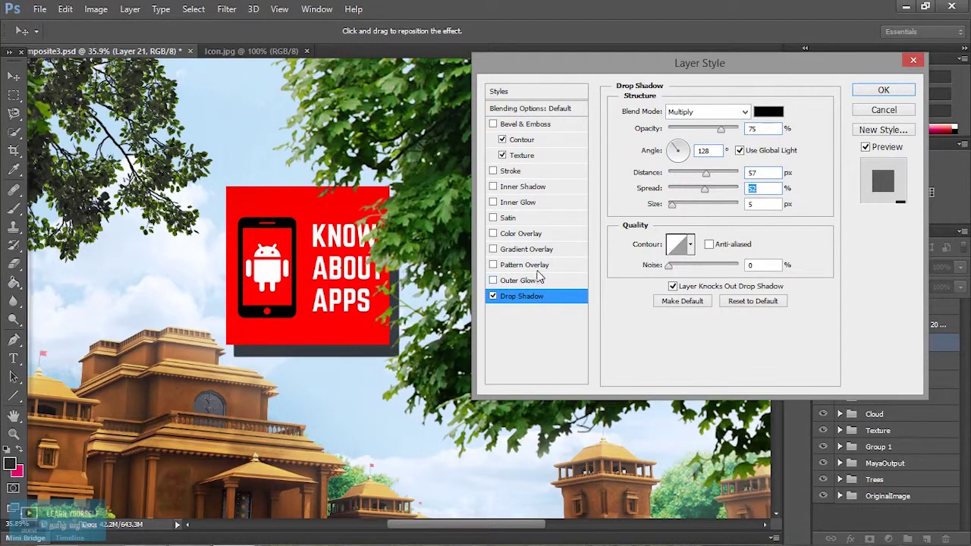
left_click_drag(711, 192, 694, 190)
left_click_drag(672, 204, 699, 213)
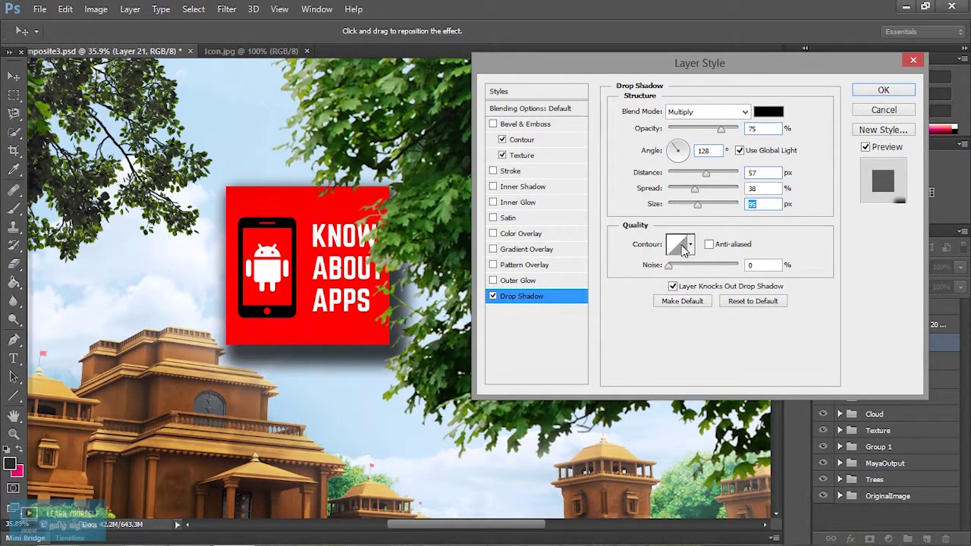
Change the drop shadow color to dark gray #3e3e3e and apply the layer style.
left_click(769, 113)
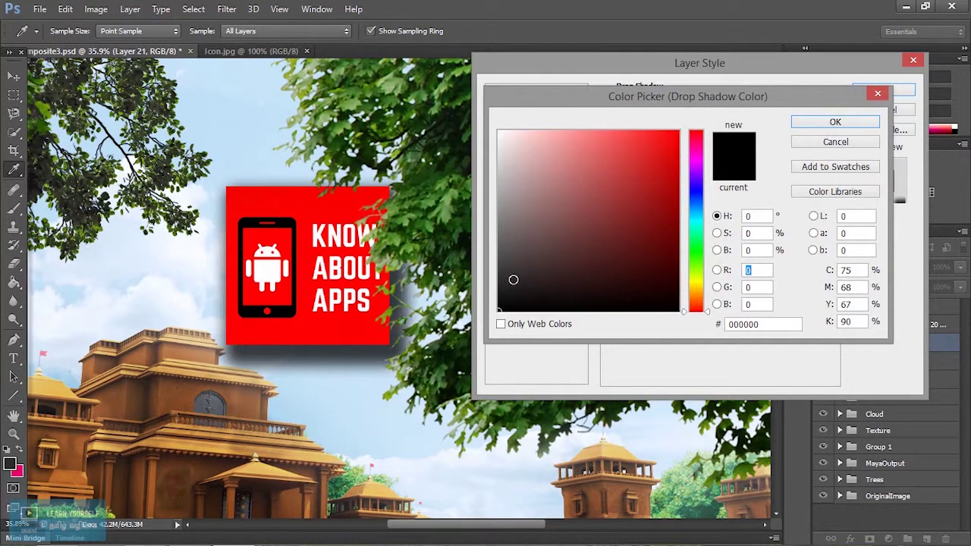
left_click(499, 274)
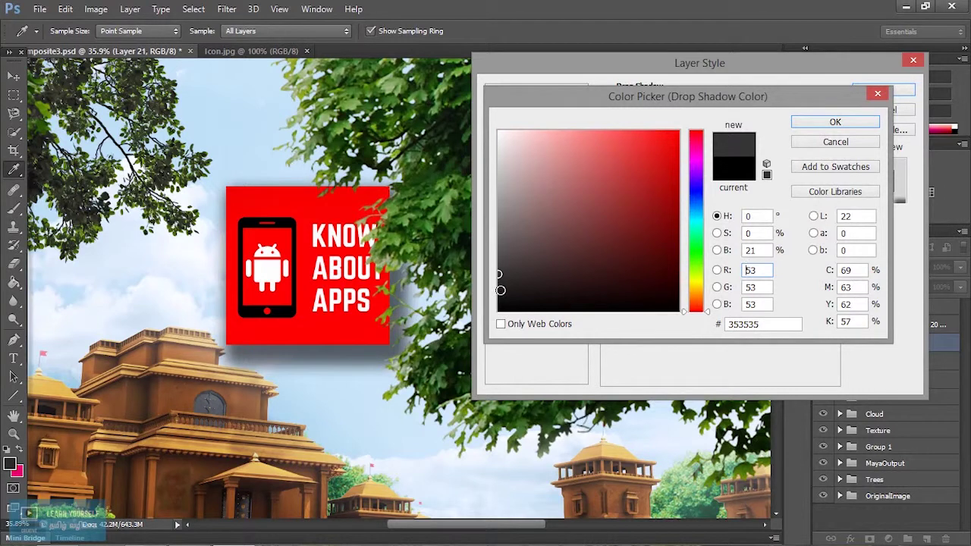
left_click(499, 267)
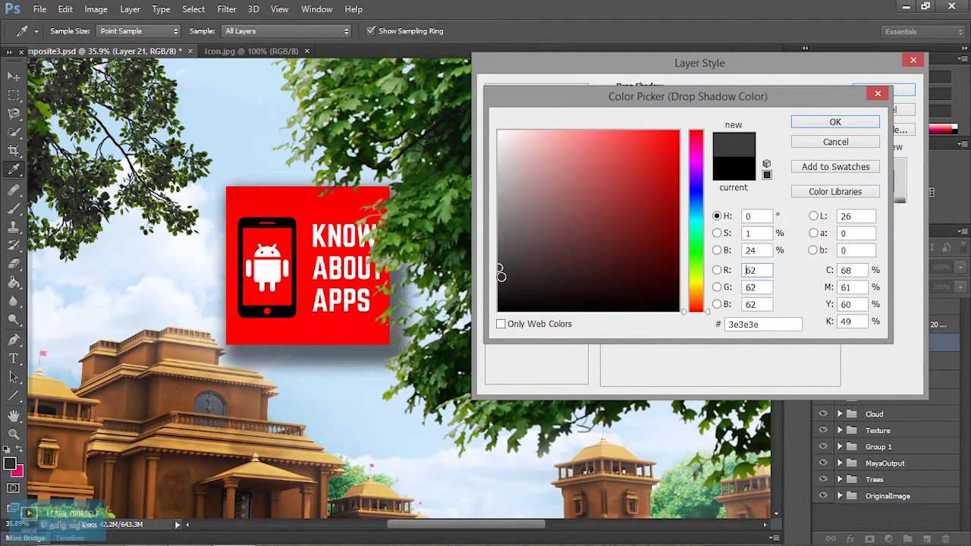
left_click(833, 124)
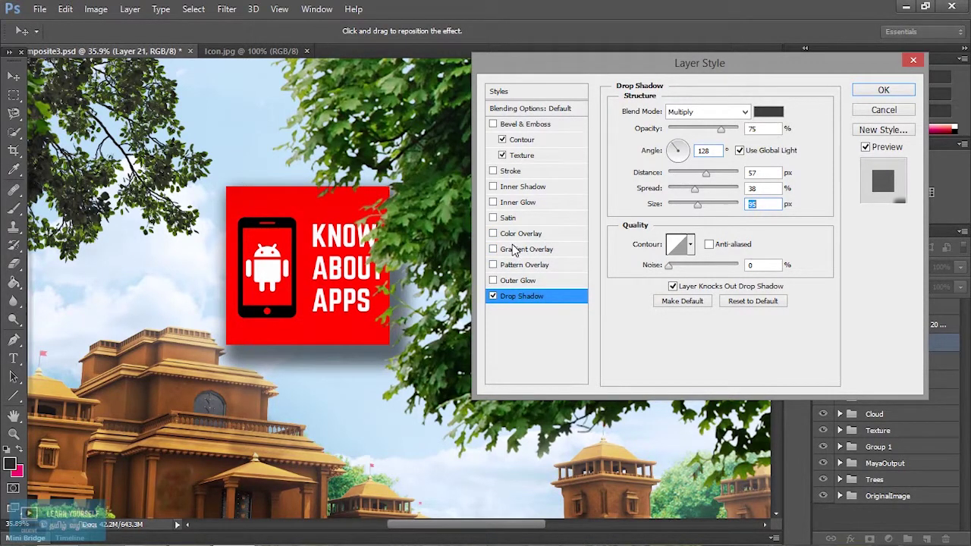
left_click(877, 91)
Move the icon clear of the foreground tree to just above the main building, and raise Layer 21 to the top of the FG Trees group.
scroll(383, 390, "down", 4)
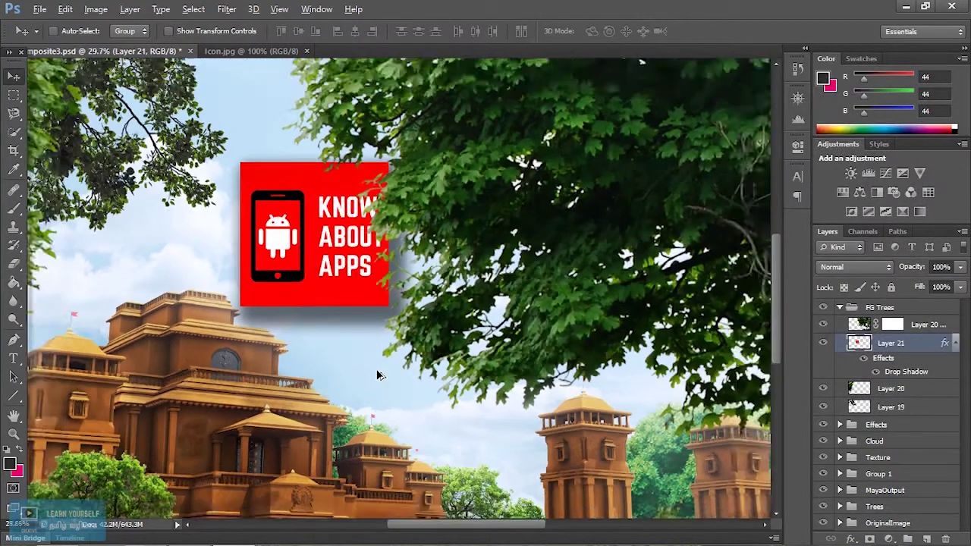
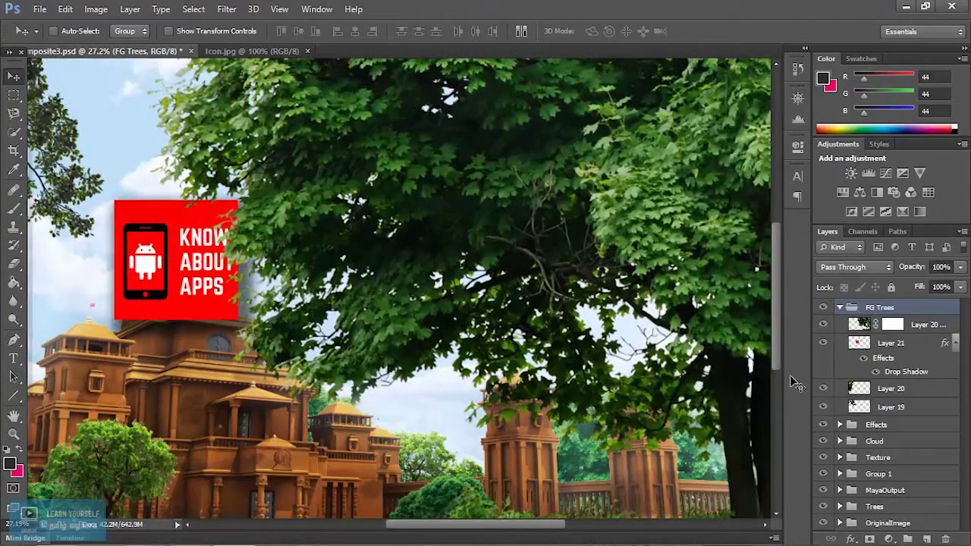
left_click(889, 343)
left_click_drag(289, 277, 220, 262)
scroll(477, 459, "down", 3)
scroll(477, 460, "up", 1)
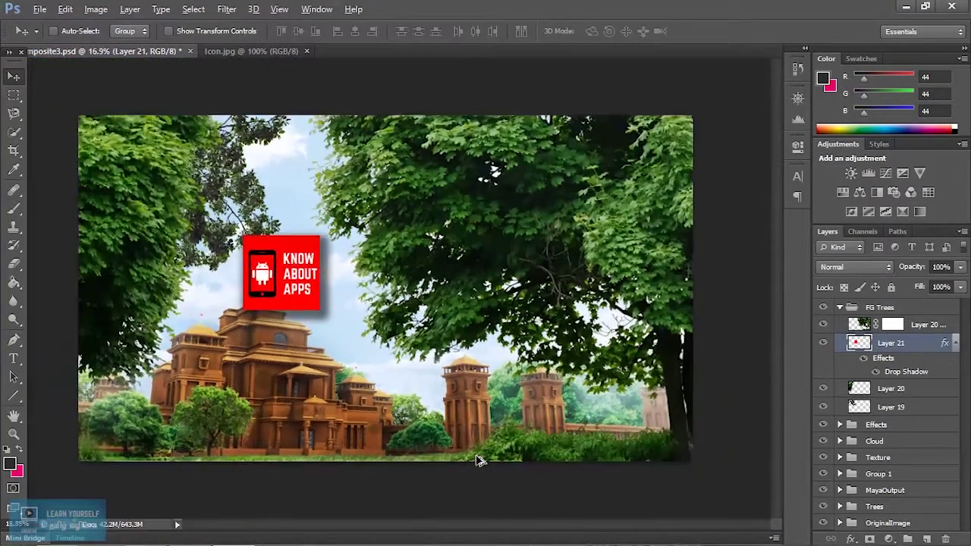
scroll(478, 459, "up", 1)
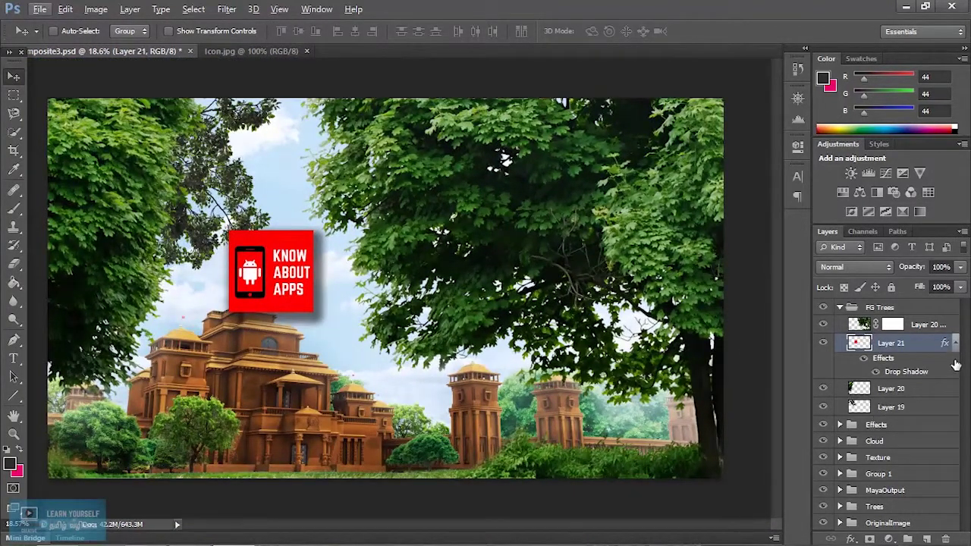
left_click_drag(883, 342, 884, 322)
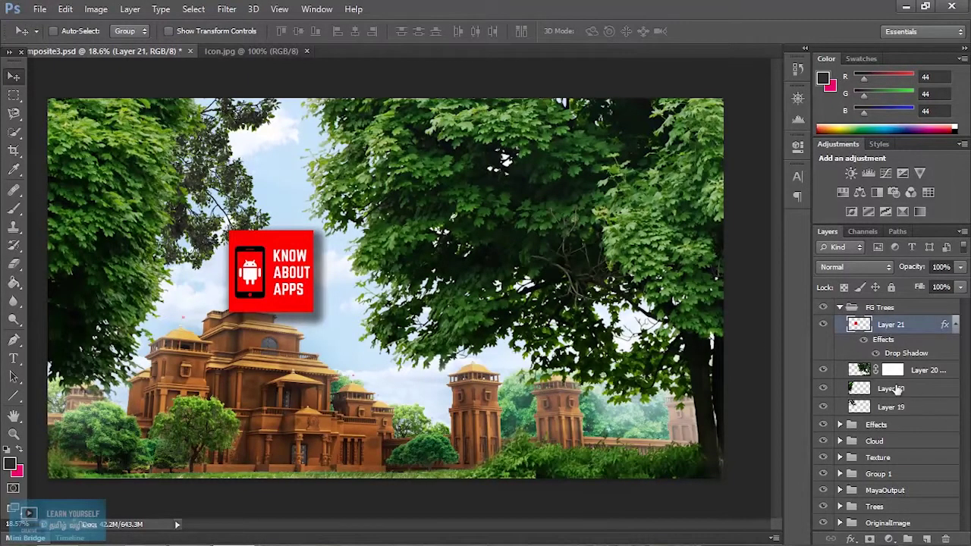
Place the icon in the upper-right corner of the image and switch its layer effects back on.
left_click_drag(295, 266, 672, 141)
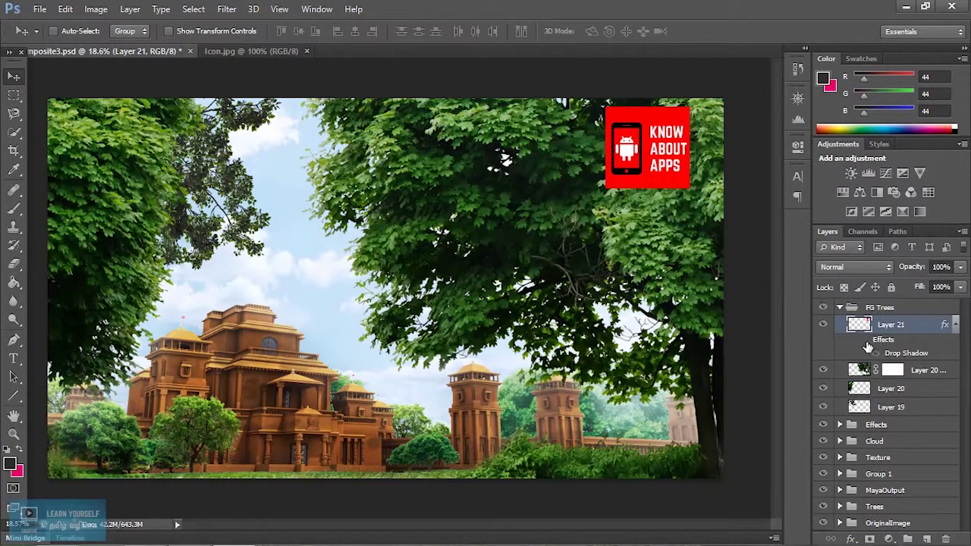
left_click(864, 341)
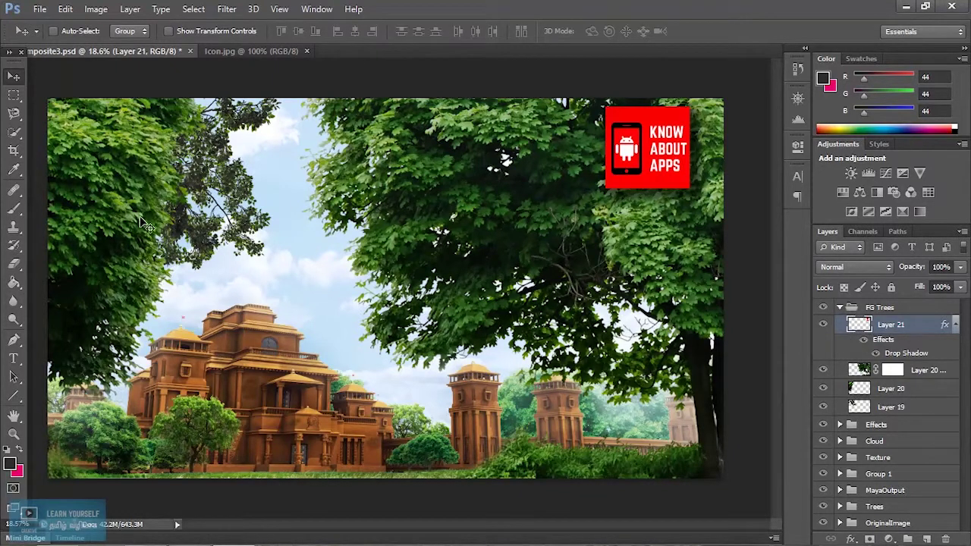
Add a horizontal text layer reading KNOW ABOUT APPS in the sky above the main building, with the font size at 72 pt.
key("t")
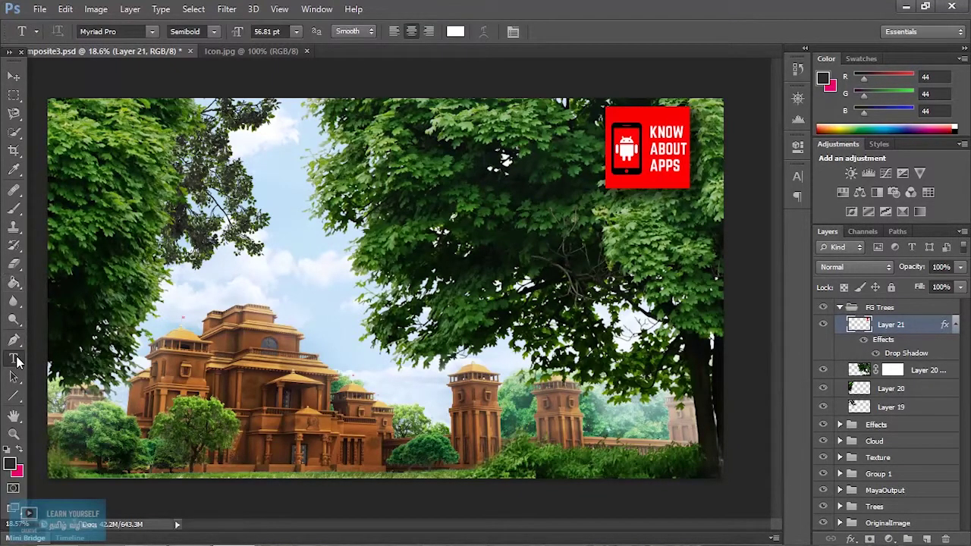
left_click(16, 357)
left_click(91, 357)
left_click(245, 271)
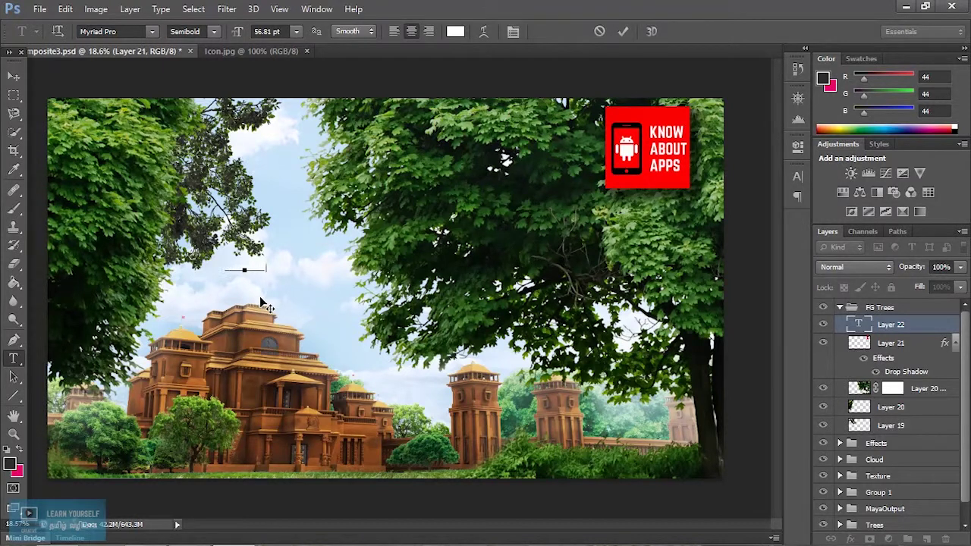
key("ctrl+a")
left_click(296, 31)
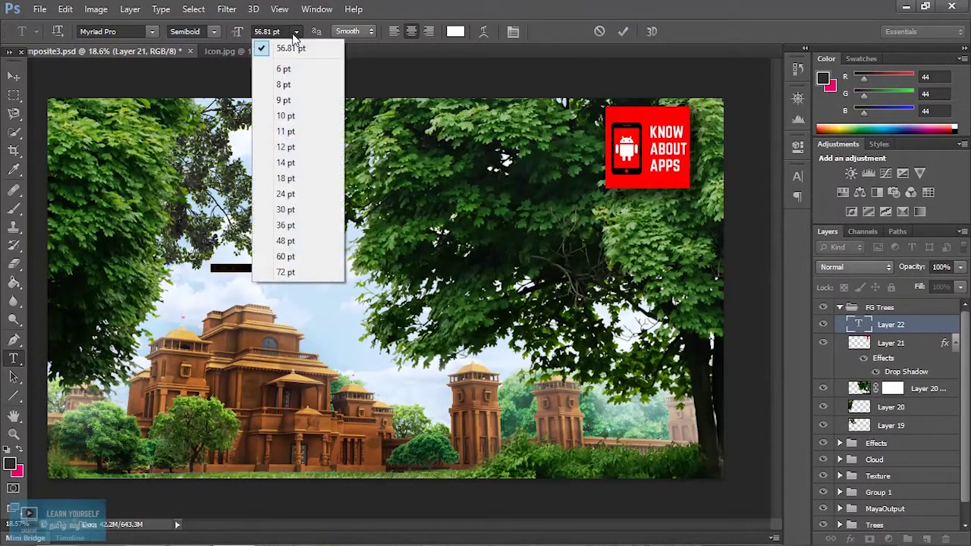
left_click(284, 270)
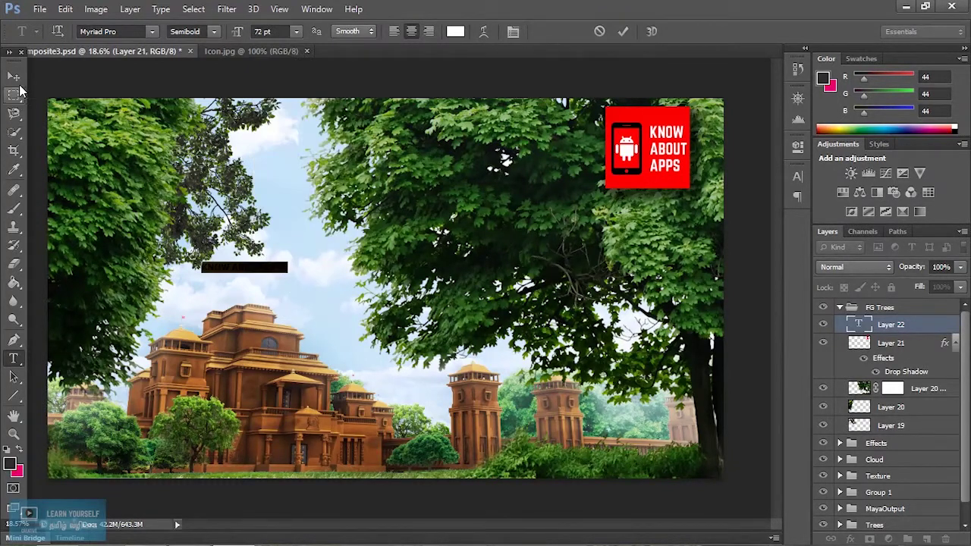
left_click(13, 76)
key("ctrl+t")
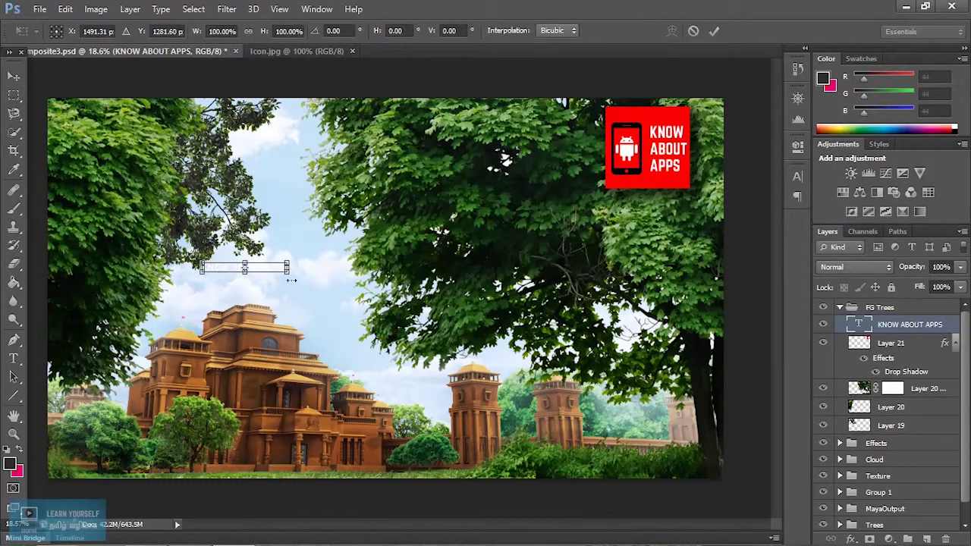
left_click_drag(293, 282, 460, 378)
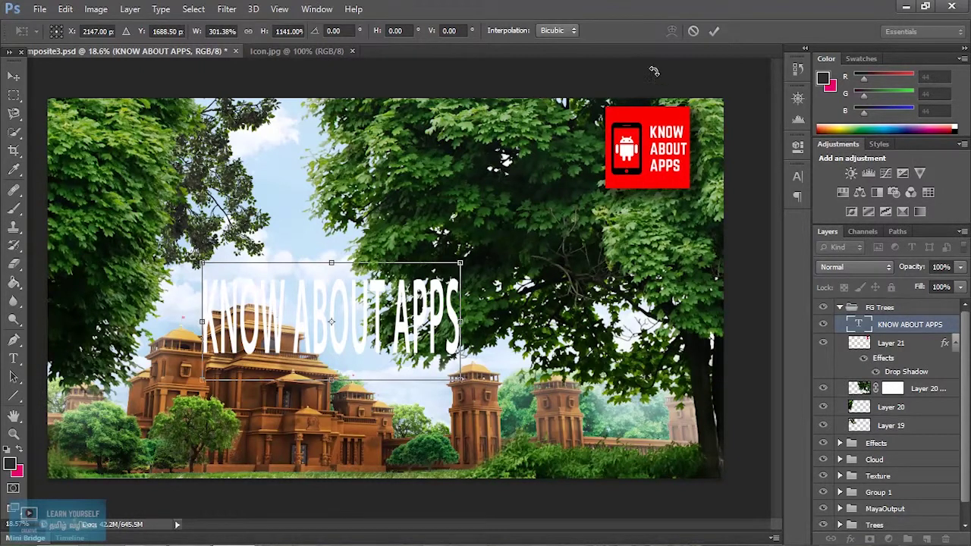
left_click(13, 76)
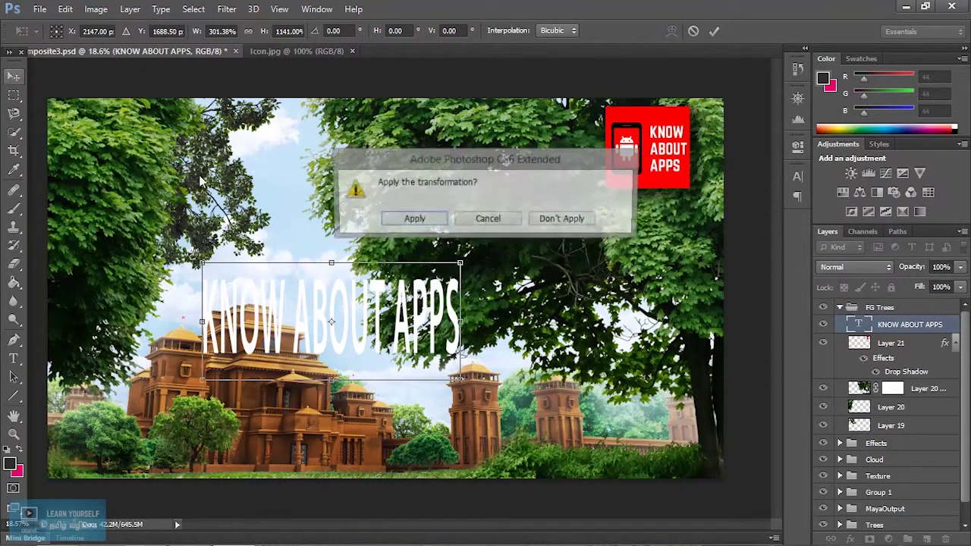
left_click(563, 220)
Scale the KNOW ABOUT APPS text proportionally to about 427% and place it across the image just above the main building's roof.
left_click_drag(268, 275, 542, 307)
key("ctrl+t")
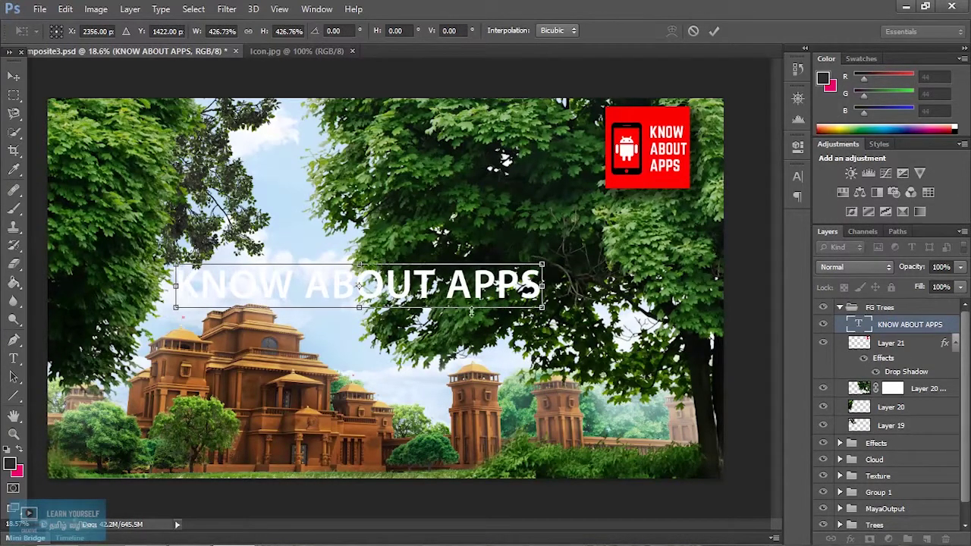
left_click(714, 31)
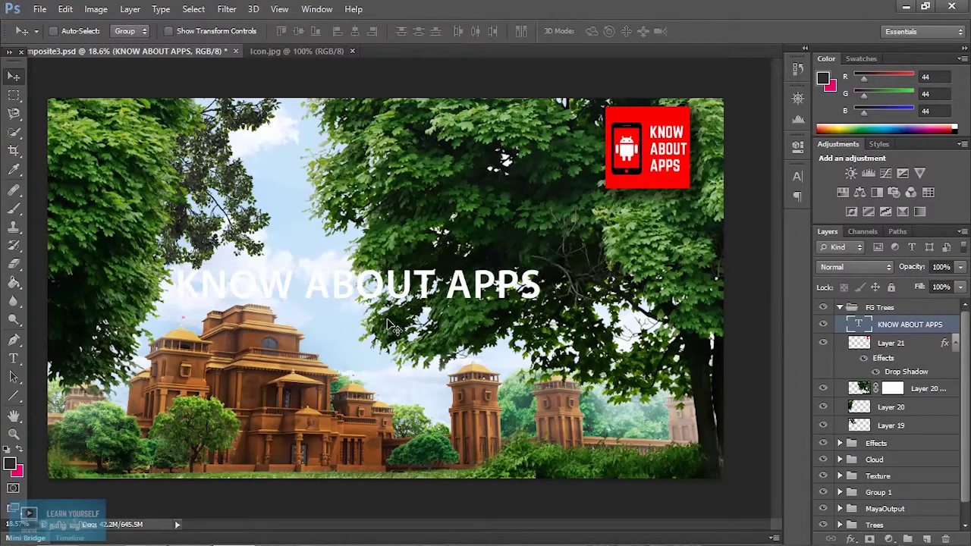
left_click_drag(408, 298, 431, 302)
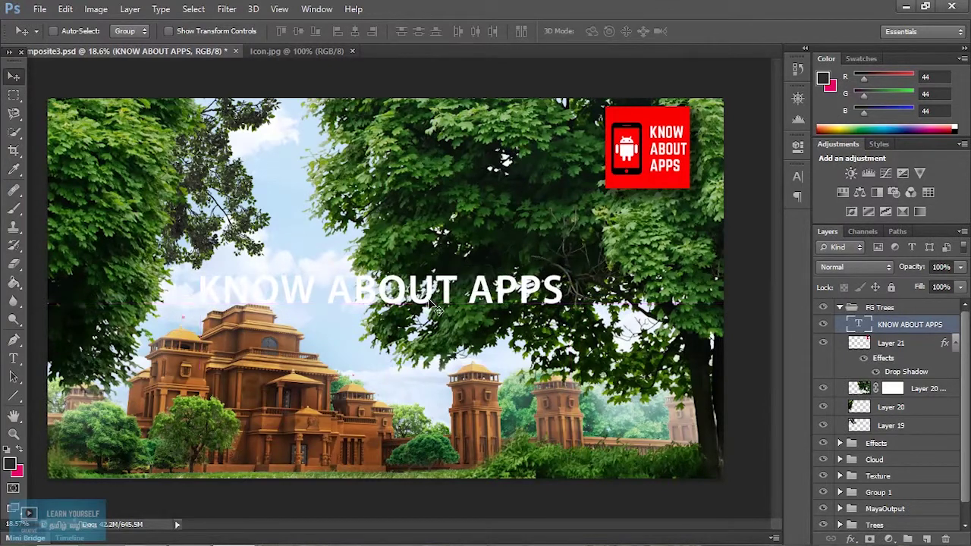
Open the layer style settings of the KNOW ABOUT APPS text layer.
double_click(867, 327)
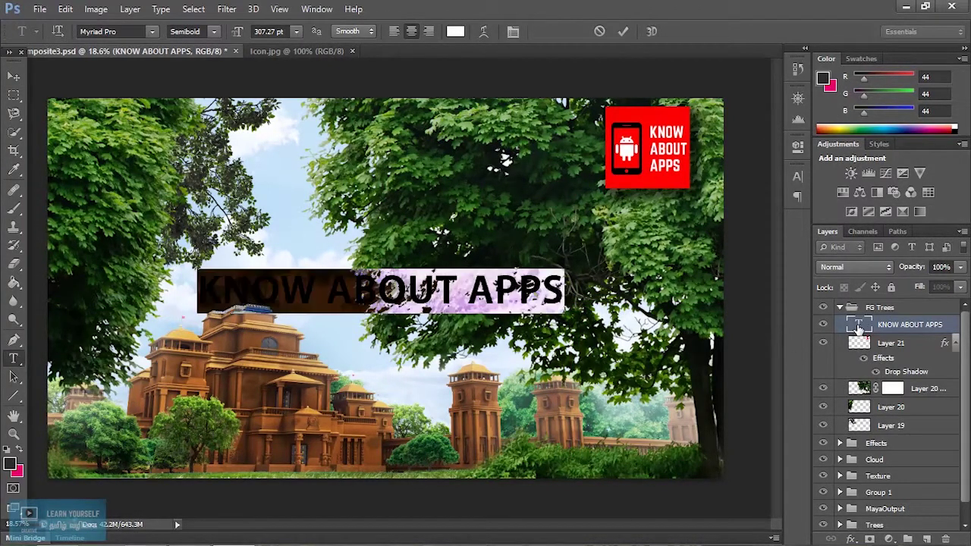
left_click(841, 332)
double_click(834, 330)
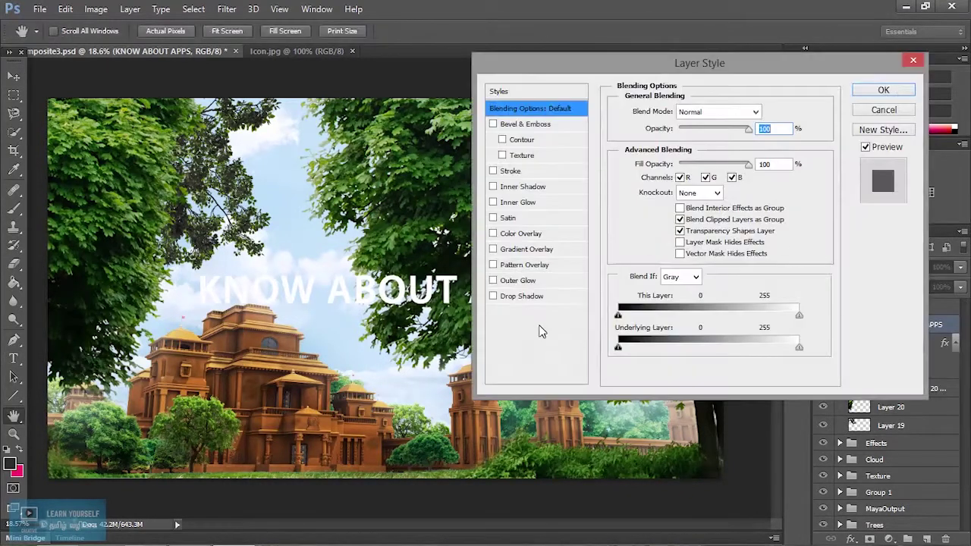
Switch the Stroke effect on and off to compare the text with and without an outline, leaving it off.
left_click(493, 173)
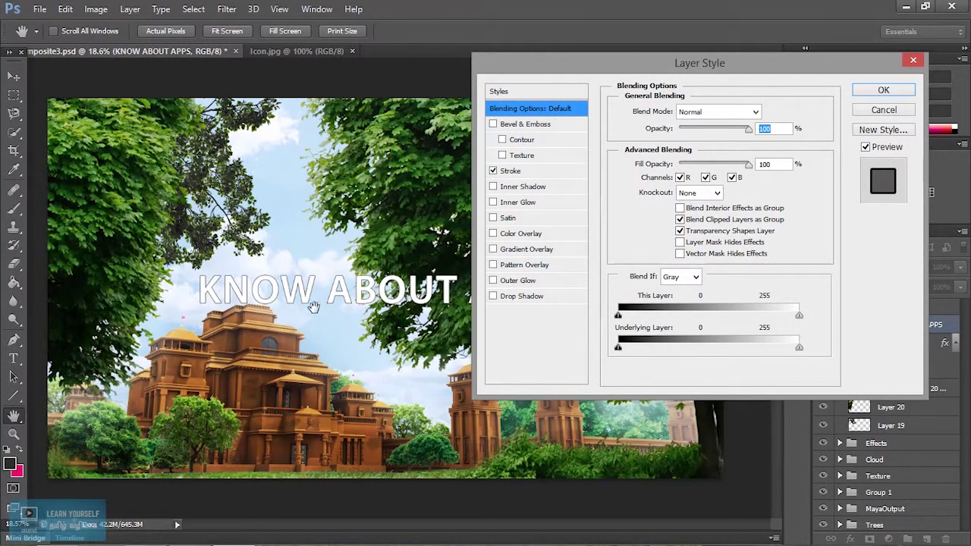
left_click(493, 171)
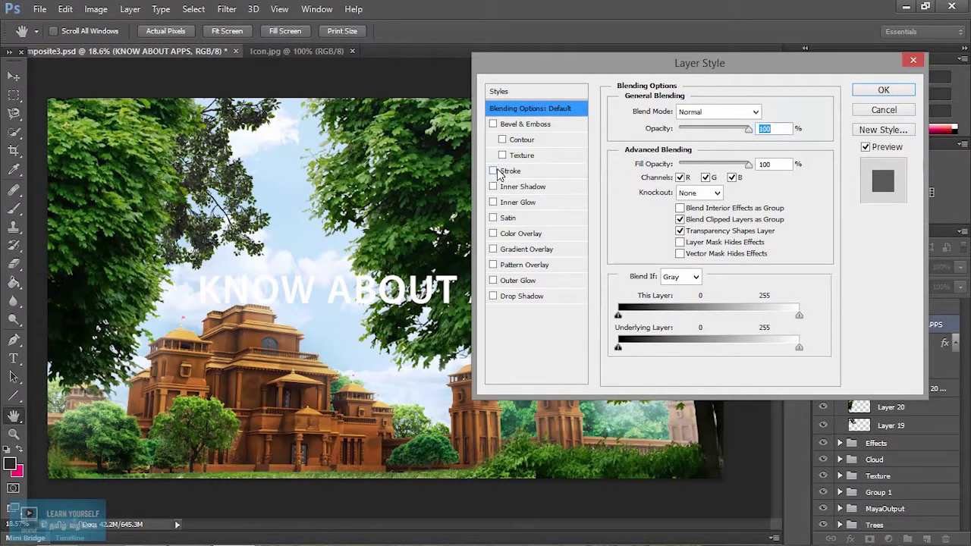
left_click(493, 171)
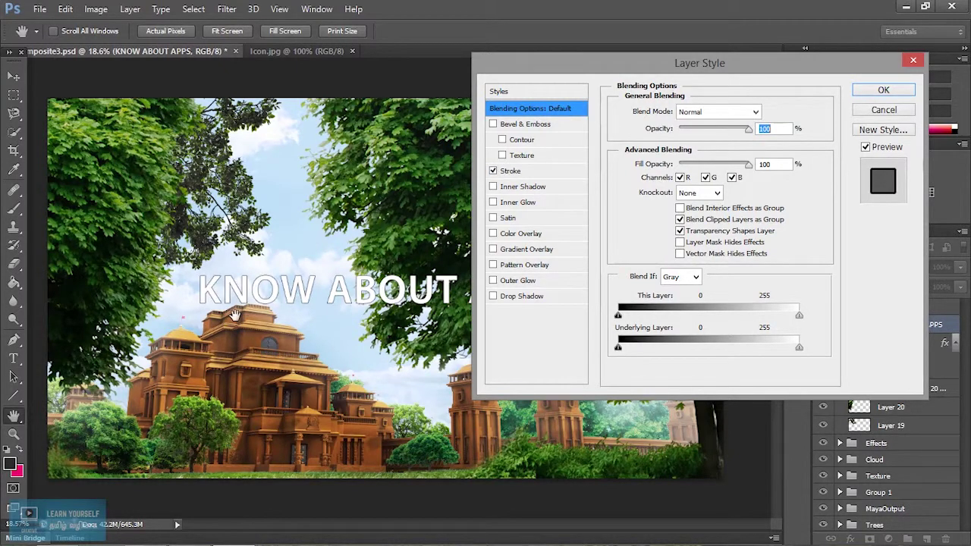
left_click(493, 171)
Enable Inner Glow on the text with the Screen blend mode and set its opacity to 83%.
left_click(493, 202)
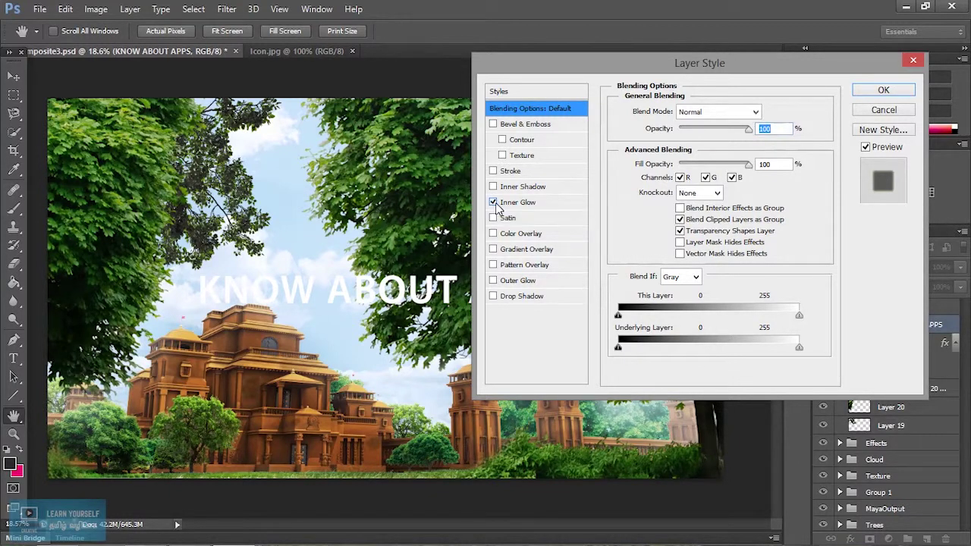
left_click(520, 204)
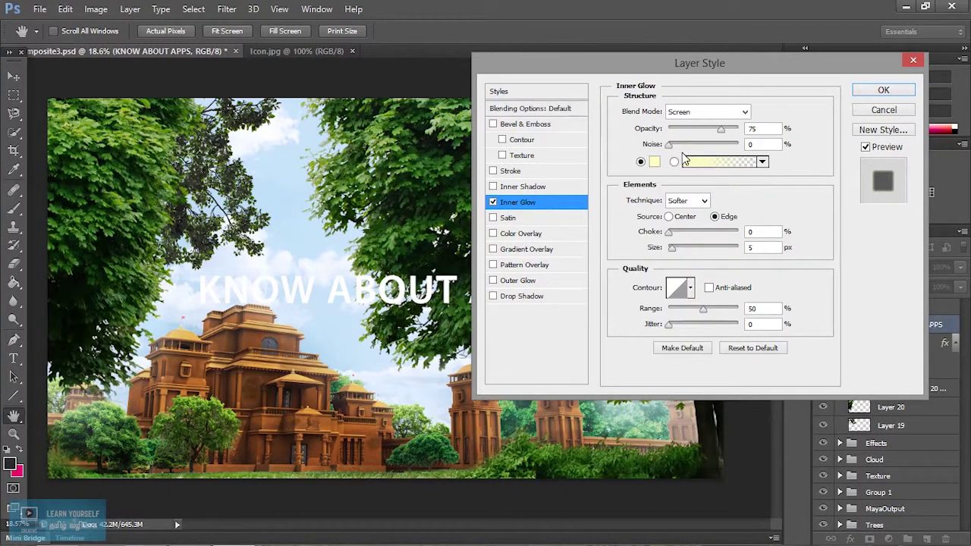
left_click_drag(723, 133, 733, 130)
left_click(736, 114)
left_click(735, 114)
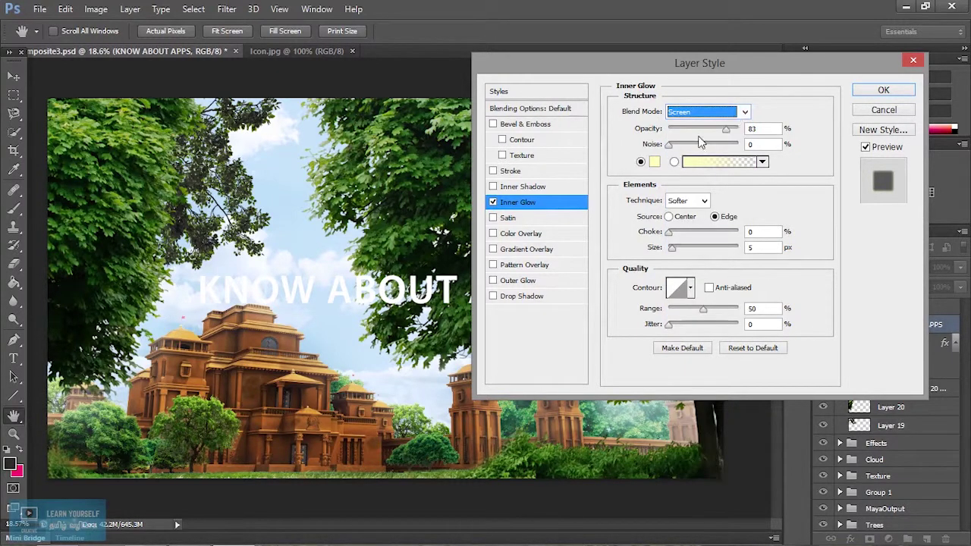
Change the inner glow color to orange-red #ff3f12.
left_click(656, 164)
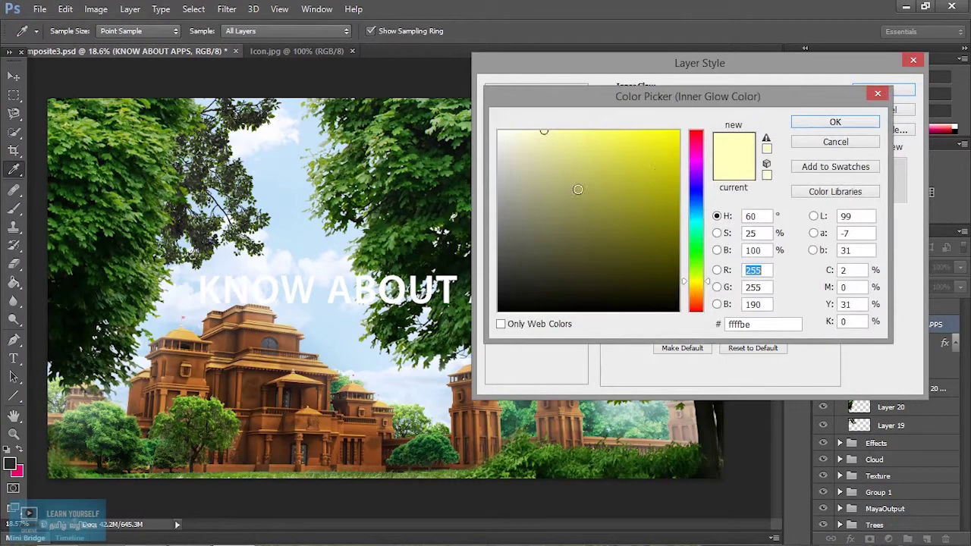
left_click_drag(698, 282, 698, 306)
left_click_drag(666, 230, 666, 131)
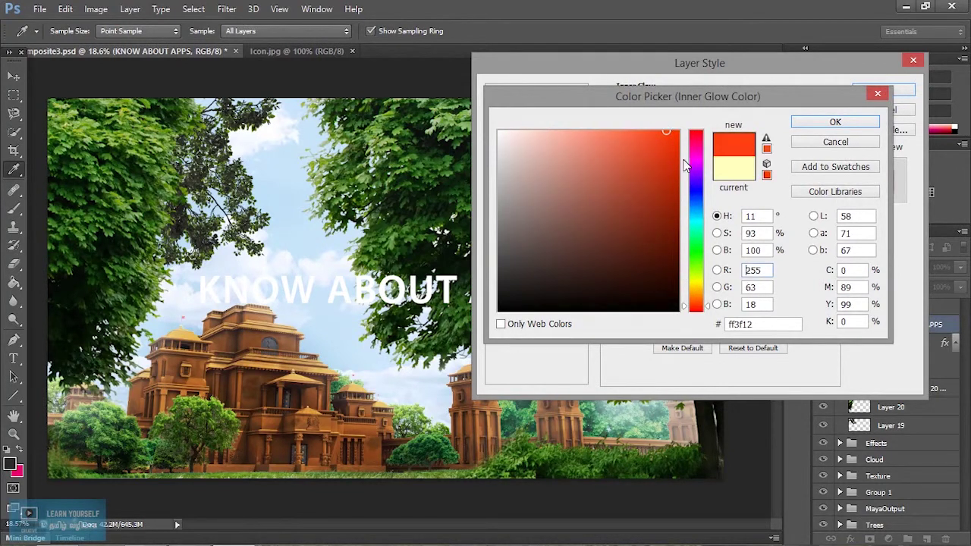
left_click(852, 122)
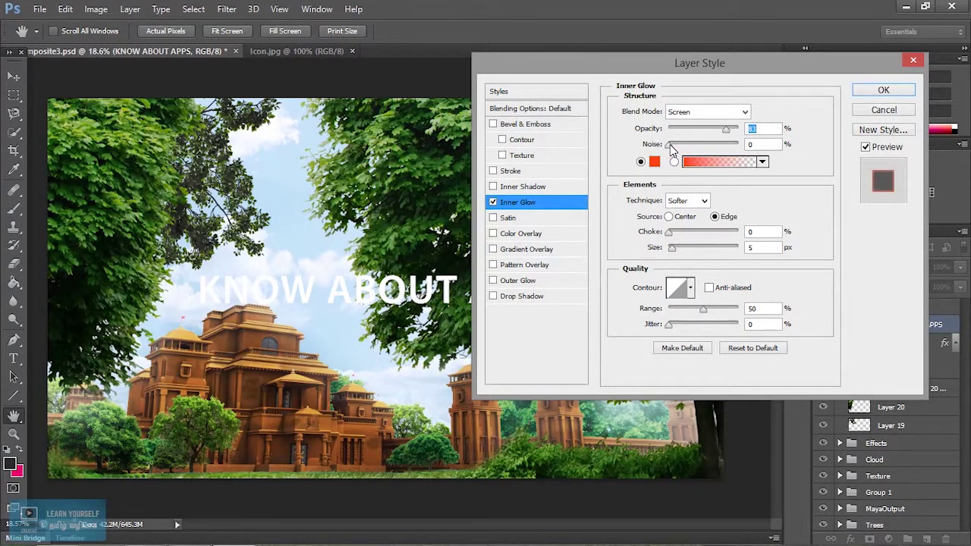
Set the inner glow's opacity to 100% and its noise to 28%.
left_click_drag(670, 148, 699, 147)
left_click_drag(730, 133, 688, 131)
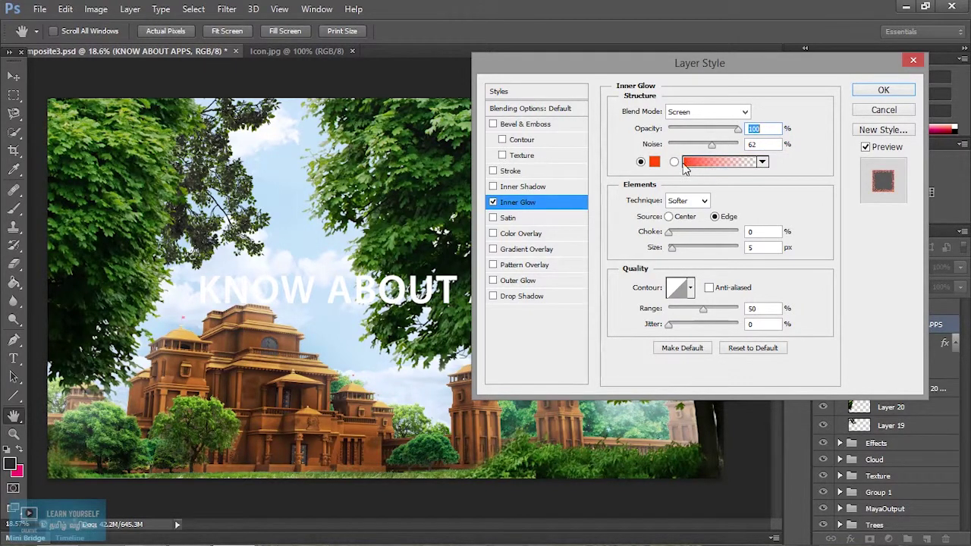
left_click_drag(711, 145, 688, 150)
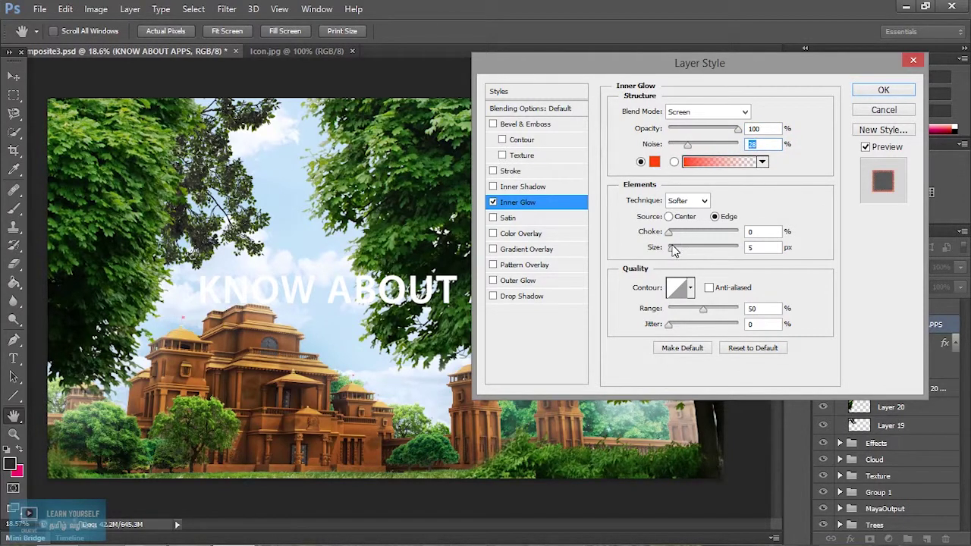
key("alt")
key("Up")
key("Up")
key("Up")
key("Up")
key("Up")
Add a Gradient Overlay to the text, try several gradient presets, and apply the Foreground to Transparent preset.
left_click(531, 256)
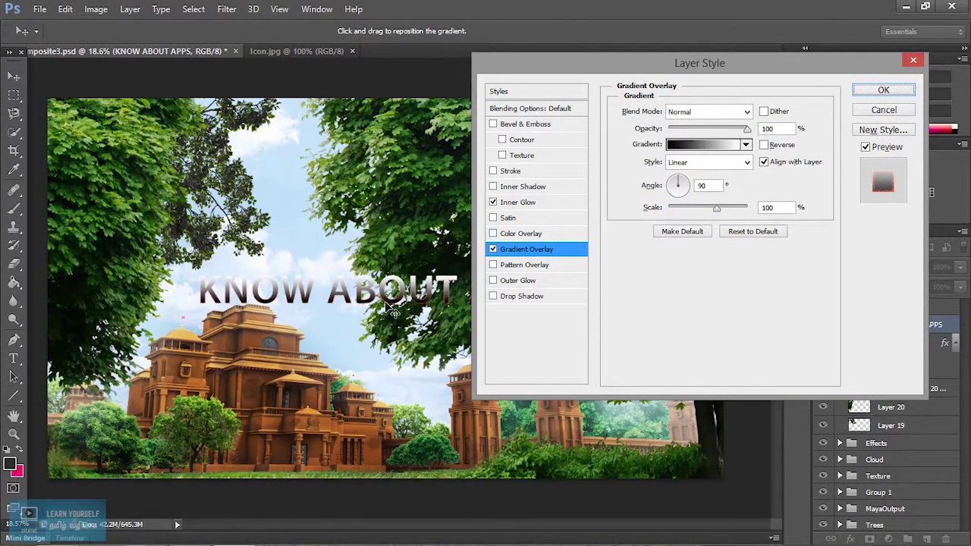
left_click(705, 144)
left_click(695, 141)
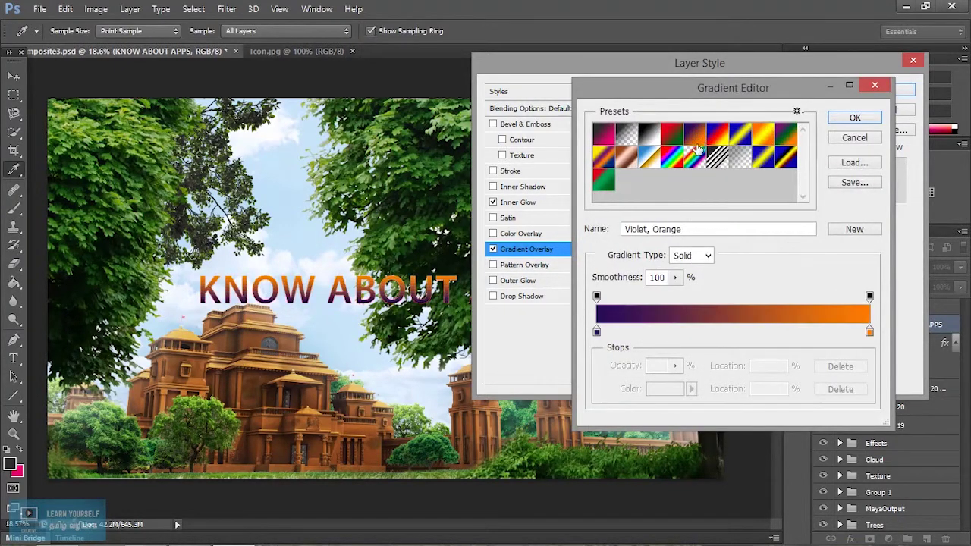
left_click(722, 142)
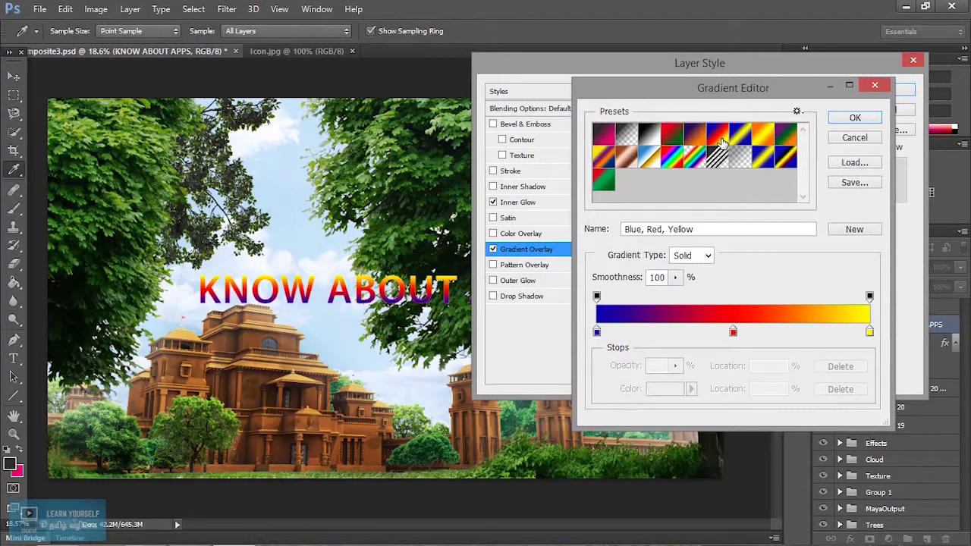
left_click(741, 138)
left_click(647, 140)
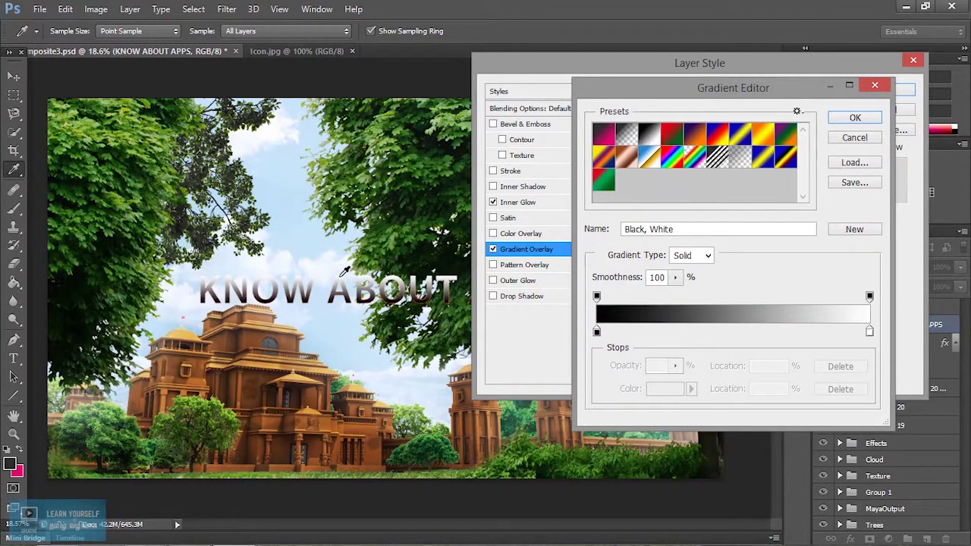
left_click(628, 136)
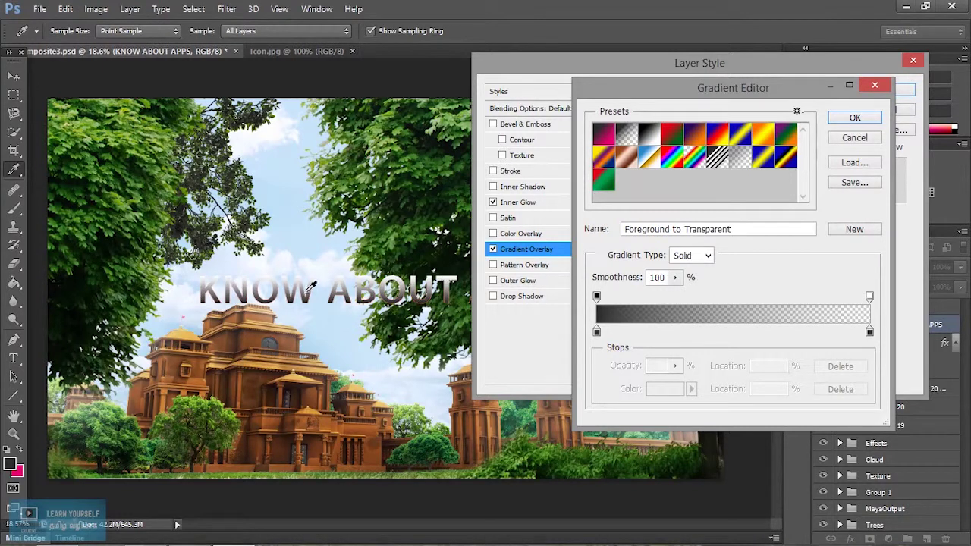
left_click(856, 119)
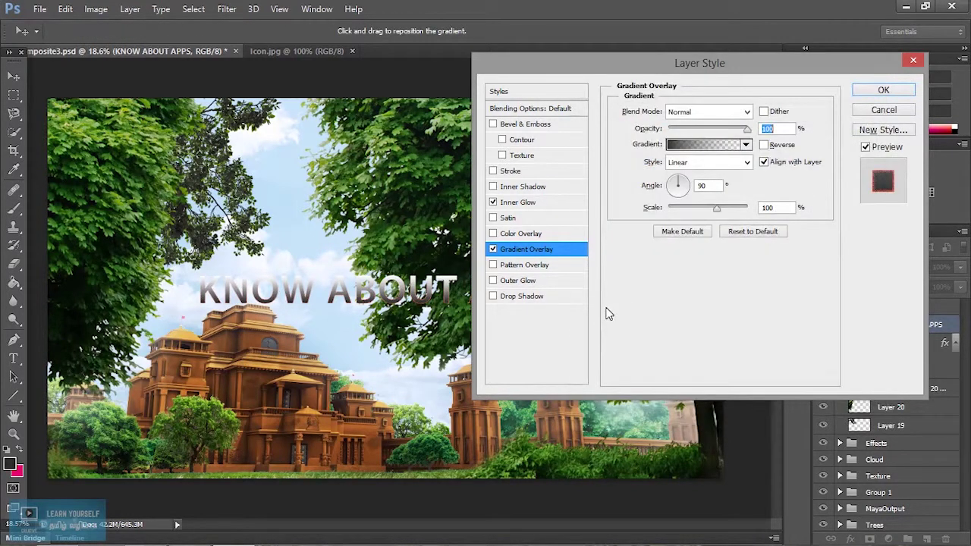
Enable Pattern Overlay with the Bubbles pattern and add a Satin effect at 56% opacity.
left_click(531, 264)
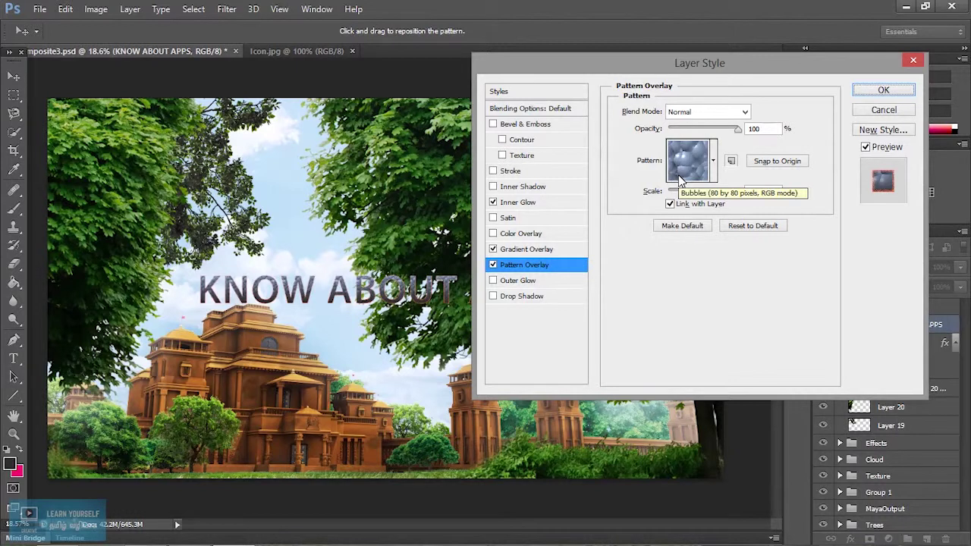
left_click(507, 218)
left_click_drag(703, 128, 708, 128)
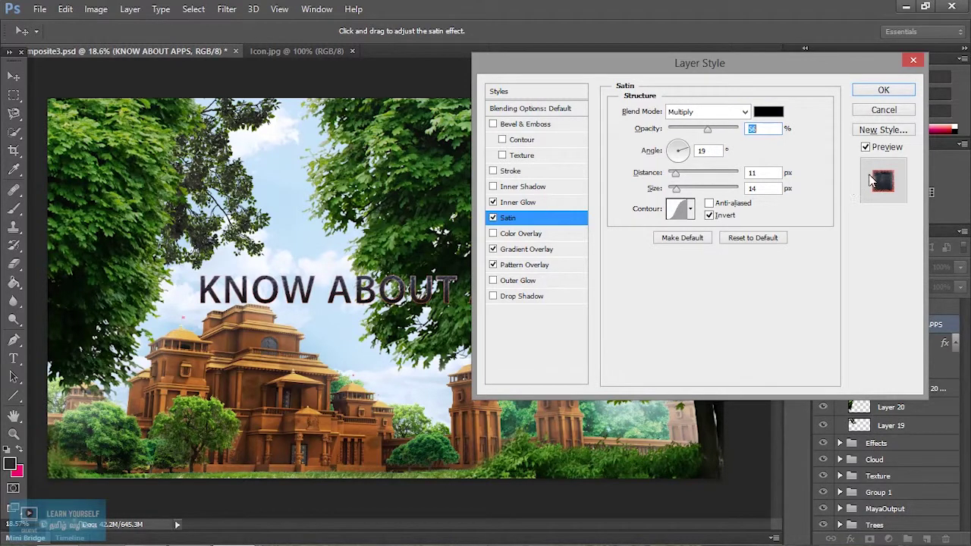
Turn off the pattern and gradient overlays and set the satin opacity to 76%.
left_click(493, 265)
left_click(493, 248)
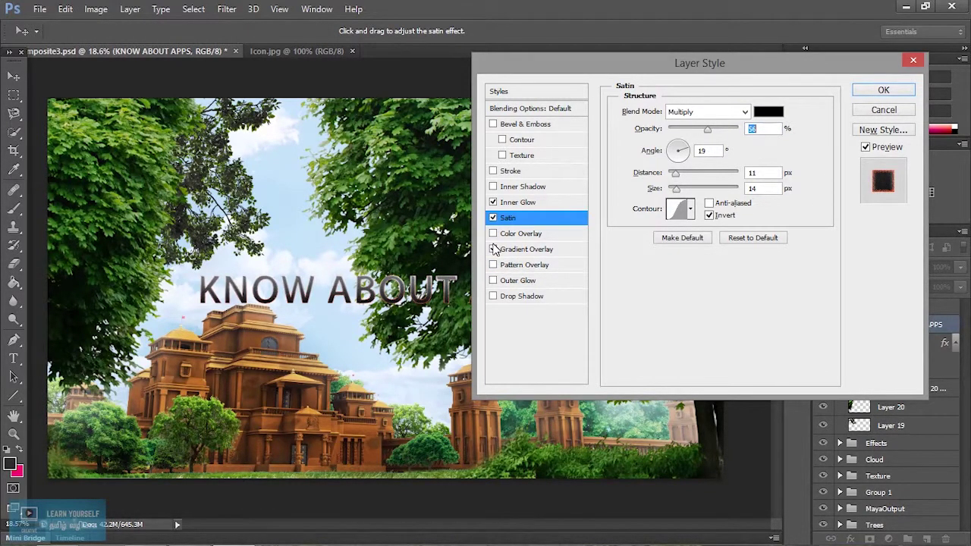
left_click(493, 250)
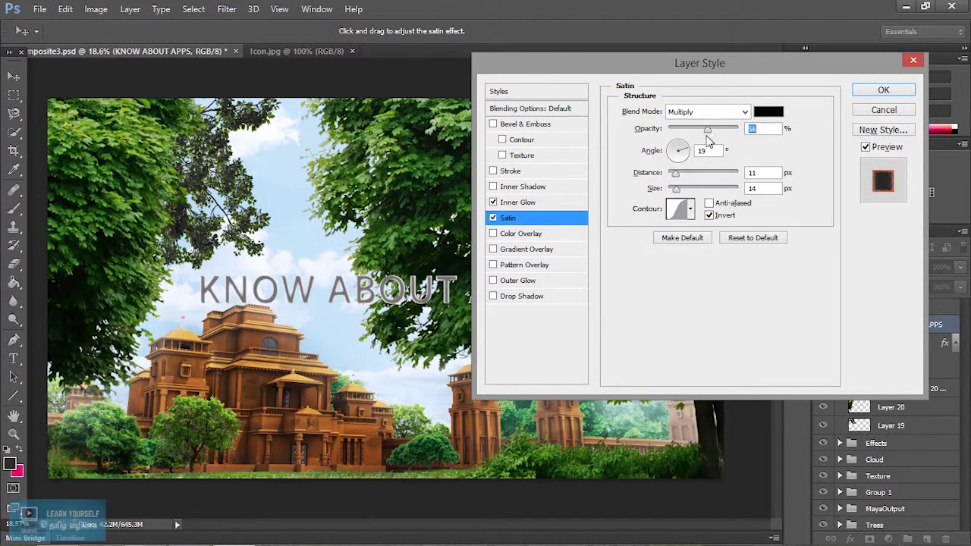
left_click_drag(714, 129, 722, 131)
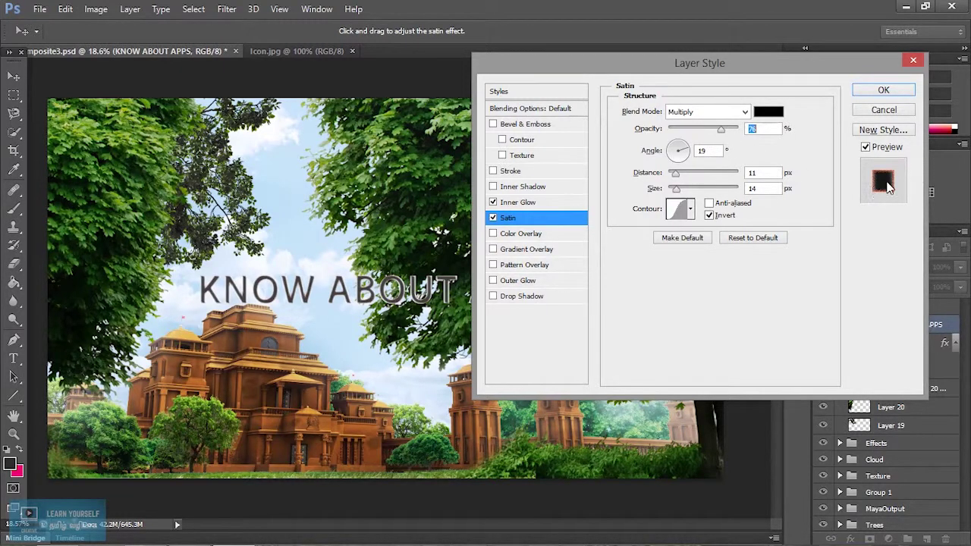
Add a red Color Overlay to the text, compare it with Inner Glow and Satin off and on, and apply the style.
left_click(506, 237)
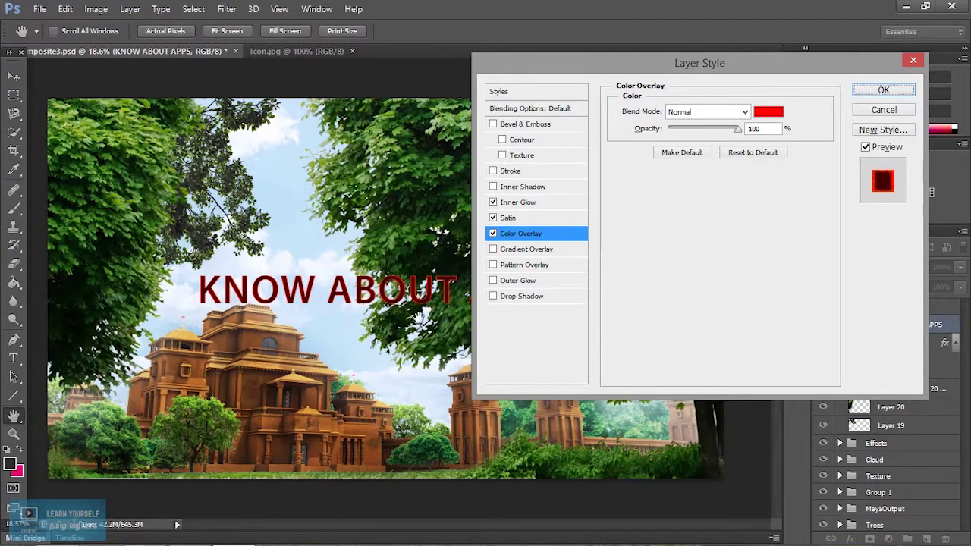
left_click(492, 203)
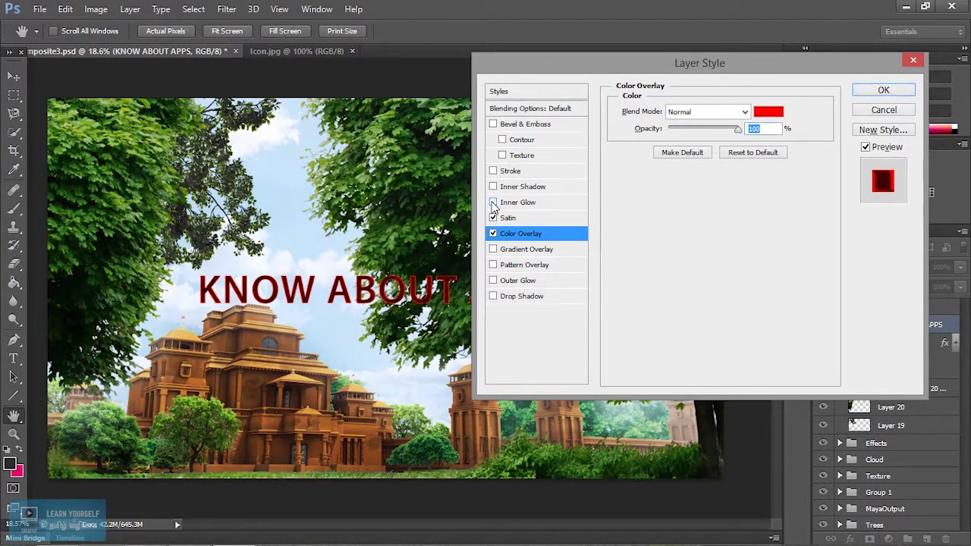
left_click(493, 203)
left_click(493, 218)
left_click(493, 218)
left_click(493, 218)
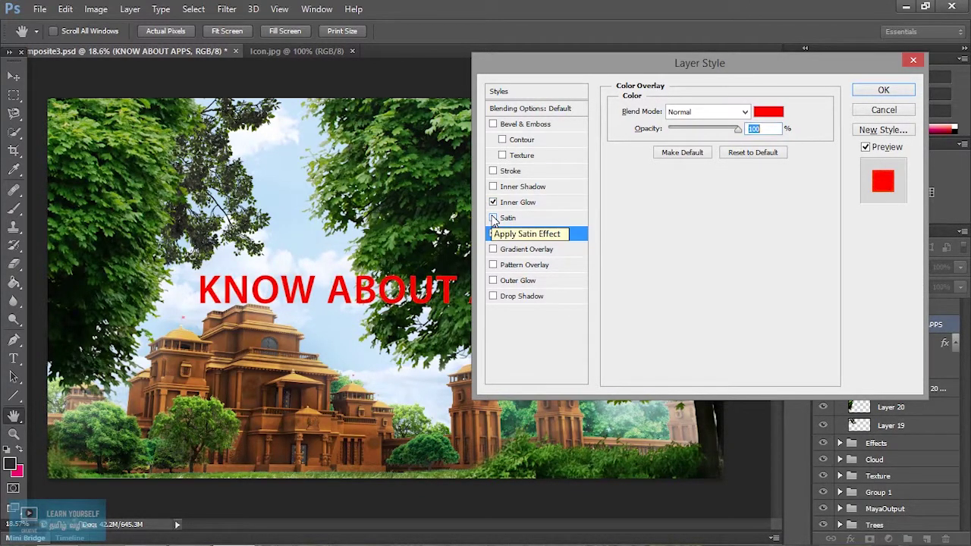
left_click(493, 218)
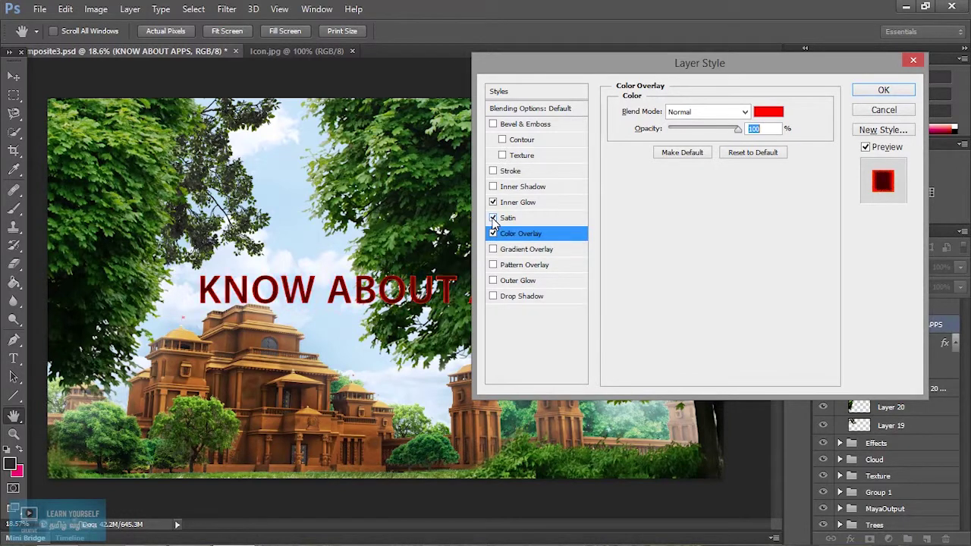
left_click(883, 91)
Examine the styled KNOW ABOUT APPS text up close and in context, comparing it with all its layer effects hidden and shown.
key("v")
scroll(467, 340, "up", 3)
scroll(468, 340, "up", 4)
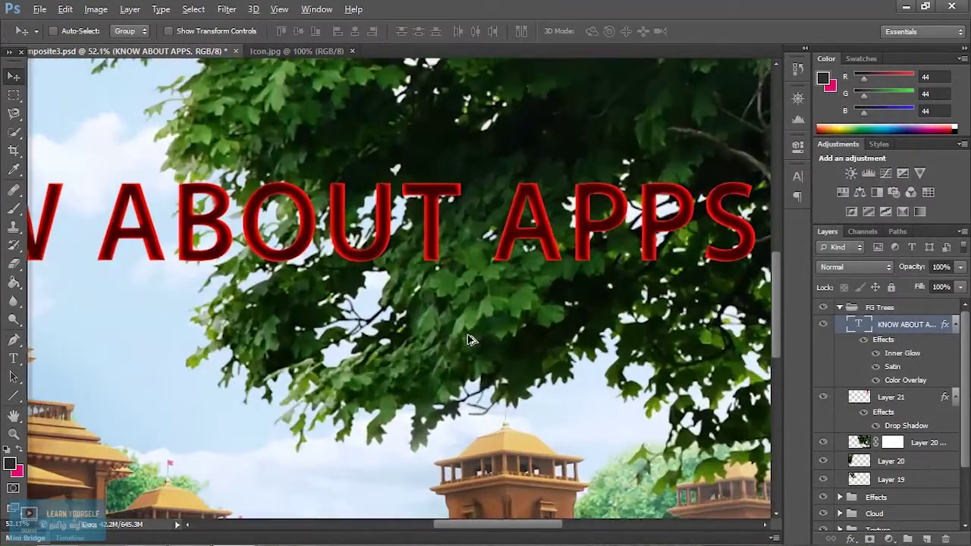
key("alt")
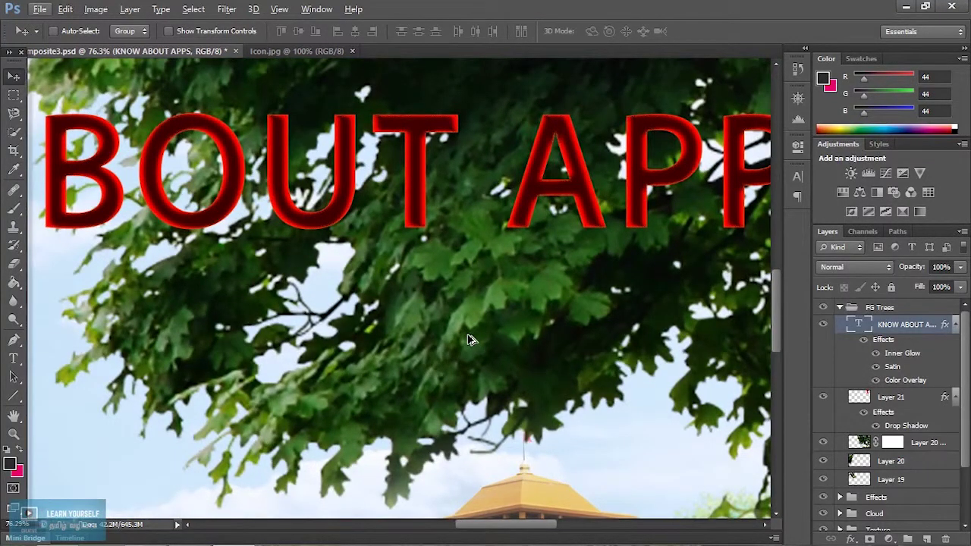
left_click(864, 340)
left_click(864, 340)
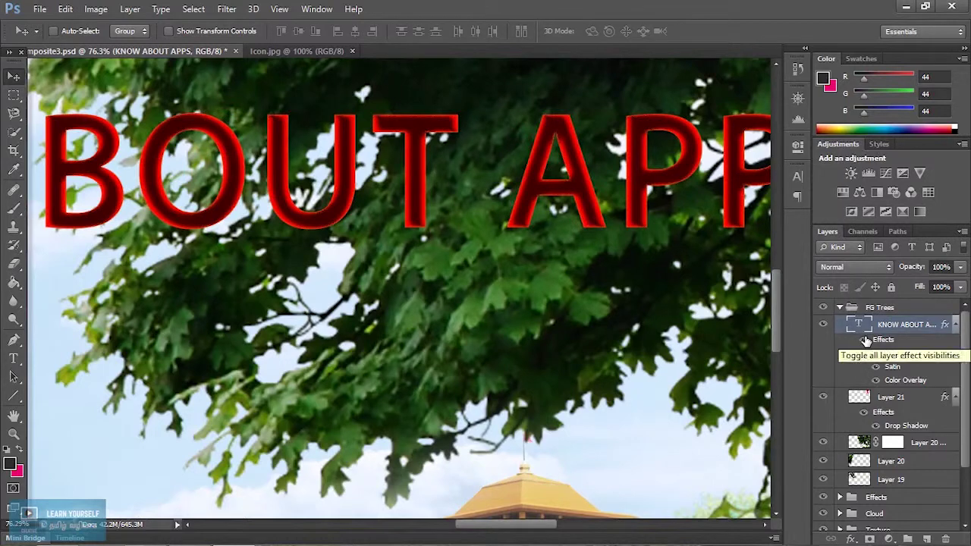
scroll(395, 348, "down", 2)
scroll(394, 349, "down", 1)
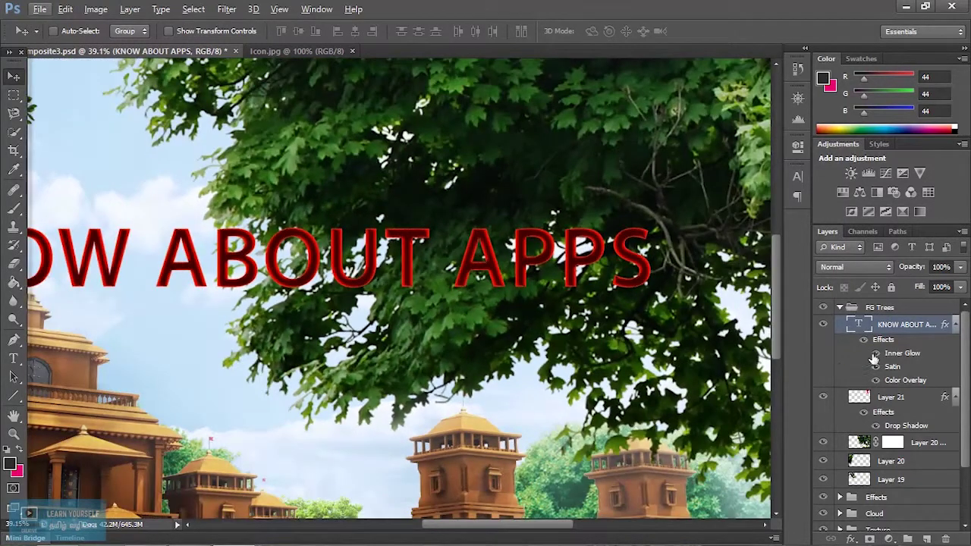
scroll(490, 371, "down", 2)
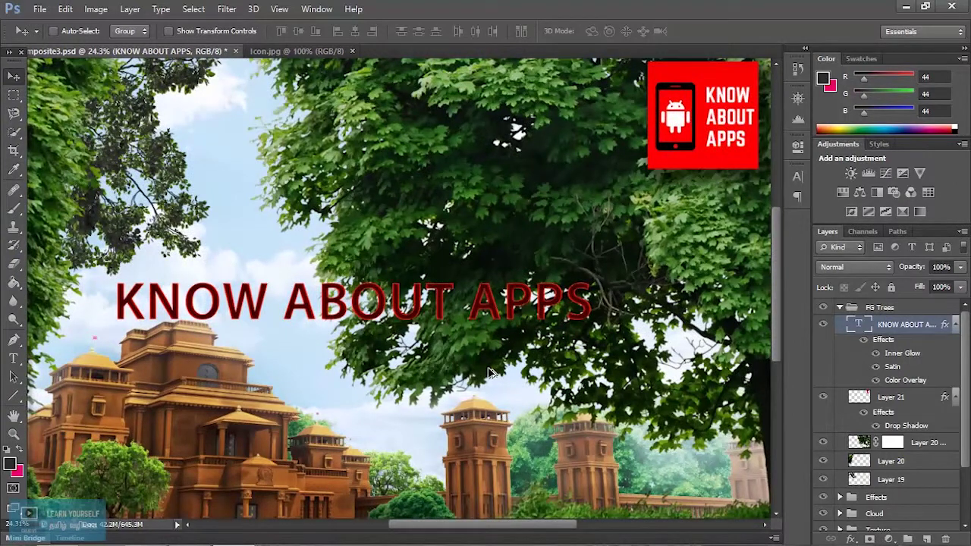
scroll(489, 371, "down", 1)
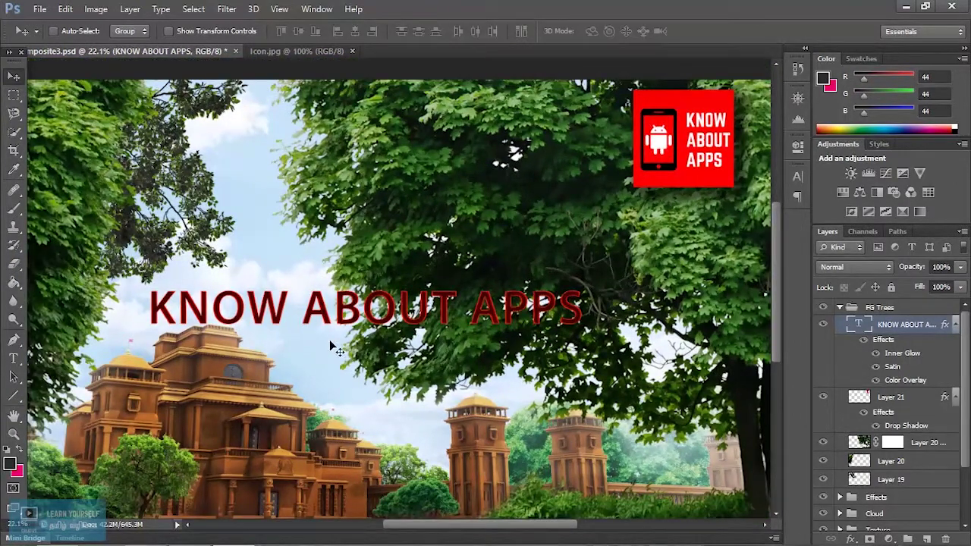